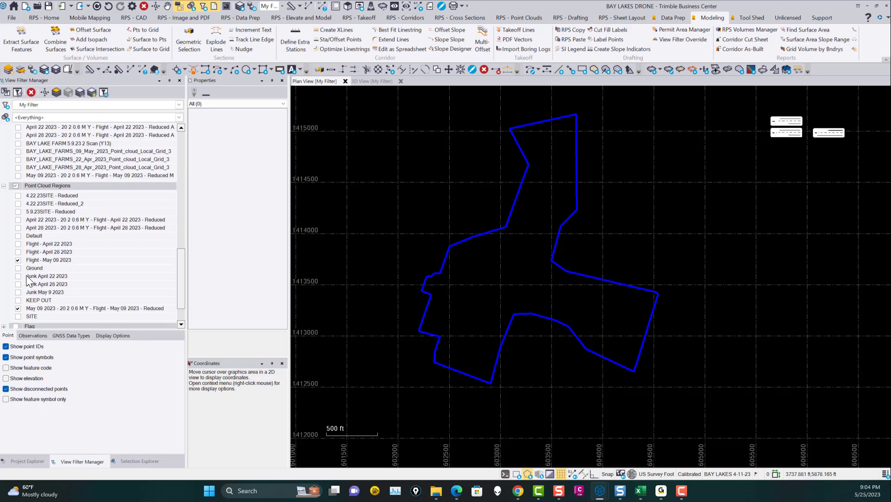
{"action": "scroll", "coordinate": [21, 258], "scroll_direction": "up", "scroll_amount": 3}
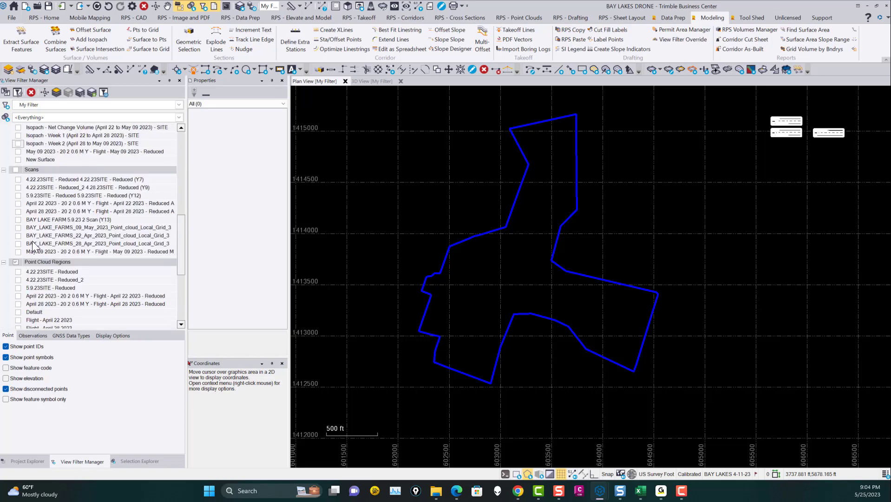
{"action": "left_click", "coordinate": [17, 204]}
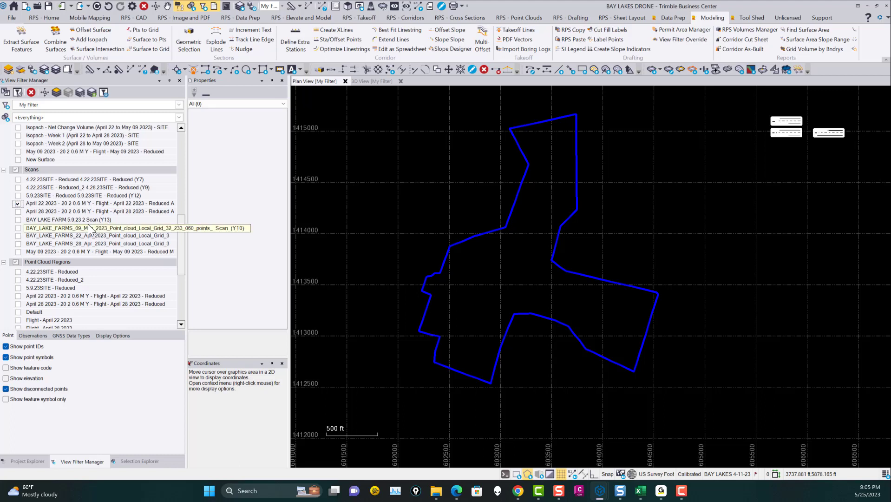
{"action": "scroll", "coordinate": [22, 259], "scroll_direction": "down", "scroll_amount": 1}
{"action": "left_click", "coordinate": [16, 237]}
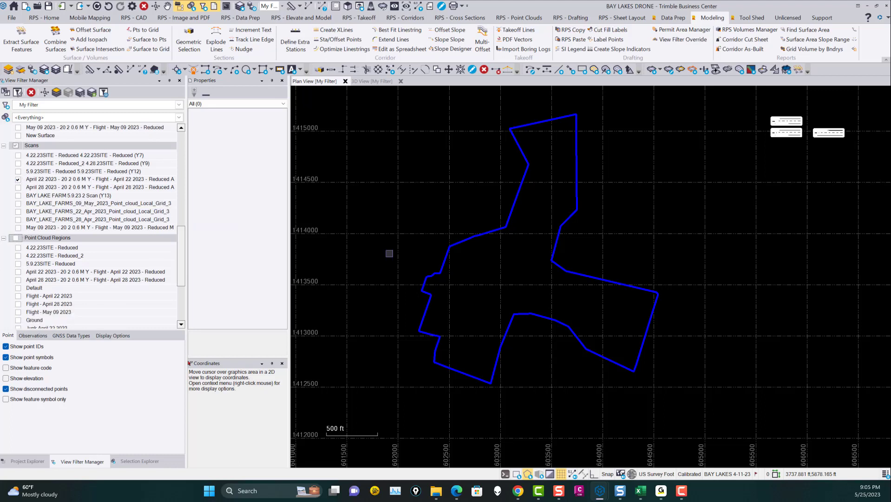
{"action": "scroll", "coordinate": [21, 186], "scroll_direction": "up", "scroll_amount": 2}
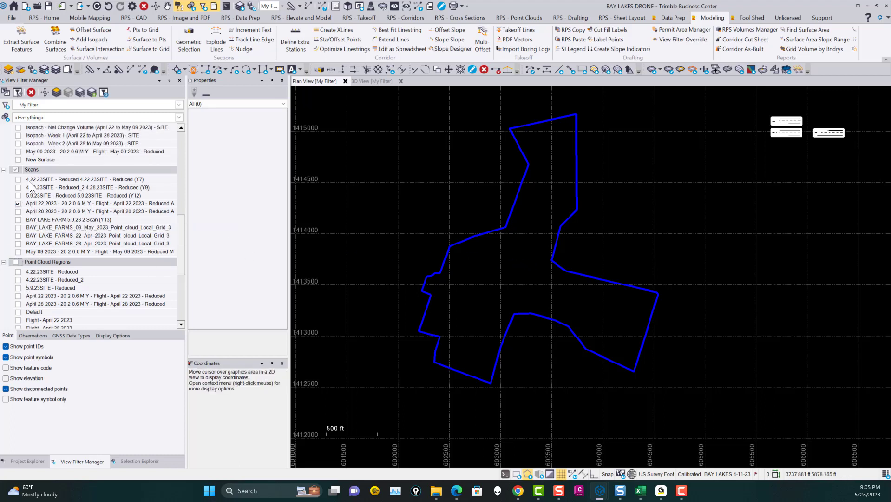
{"action": "left_click", "coordinate": [19, 228]}
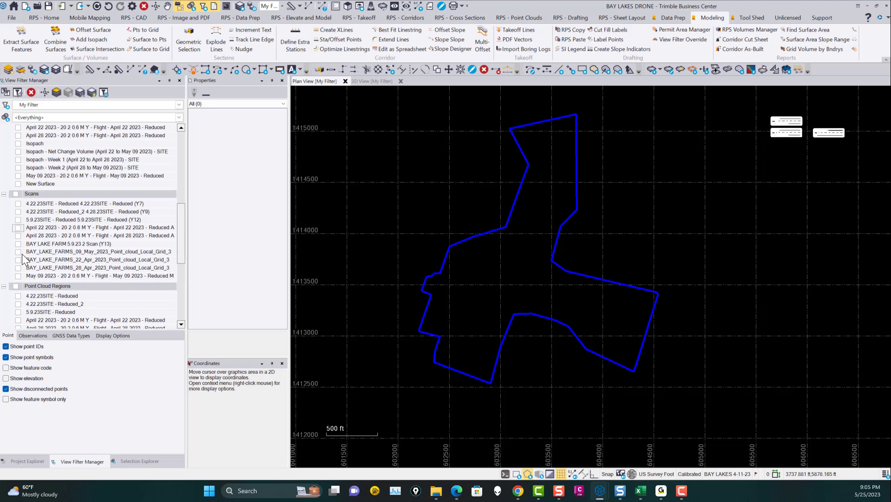
Step: Show the BAY_LAKE_FARMS_22_Apr_2023 point cloud scan in the plan view with all point cloud regions enabled
{"action": "left_click", "coordinate": [18, 260]}
{"action": "scroll", "coordinate": [51, 239], "scroll_direction": "down", "scroll_amount": 5}
{"action": "scroll", "coordinate": [49, 232], "scroll_direction": "up", "scroll_amount": 1}
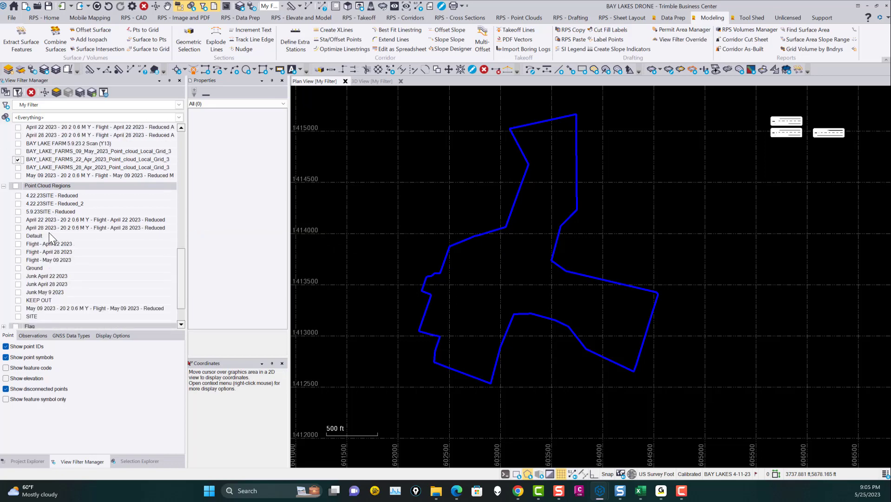
{"action": "left_click", "coordinate": [16, 185]}
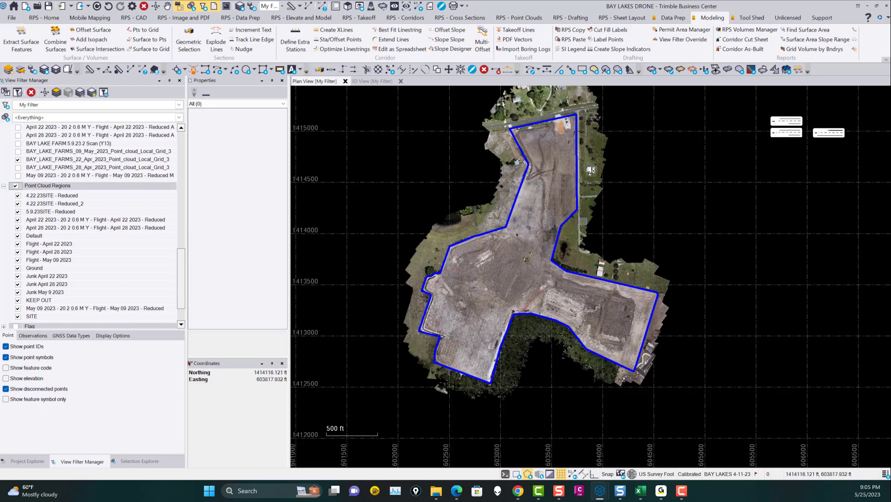
{"action": "mouse_move", "coordinate": [552, 311]}
{"action": "middle_mouse_down"}
{"action": "mouse_move", "coordinate": [565, 329]}
{"action": "mouse_move", "coordinate": [556, 327]}
{"action": "middle_mouse_up"}
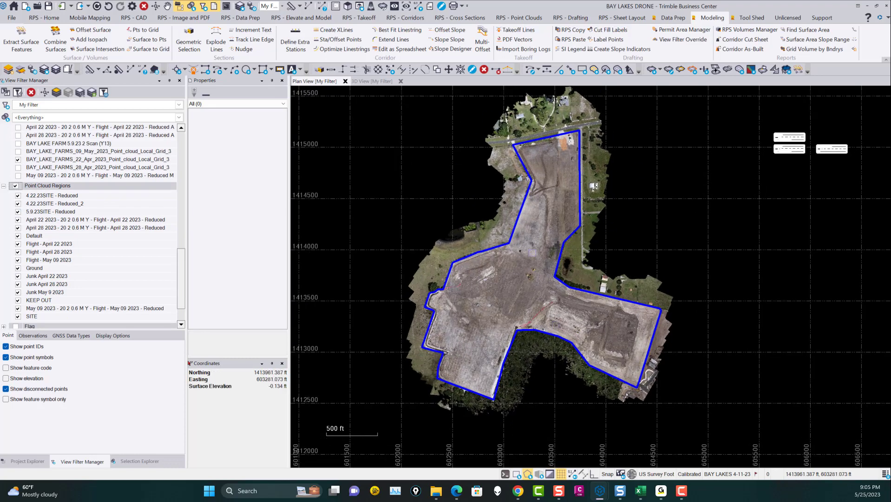
Step: Hide the Junk April 22, Junk April 28 and Junk May 9 2023 regions and inspect the remaining cloud
{"action": "left_click", "coordinate": [17, 276]}
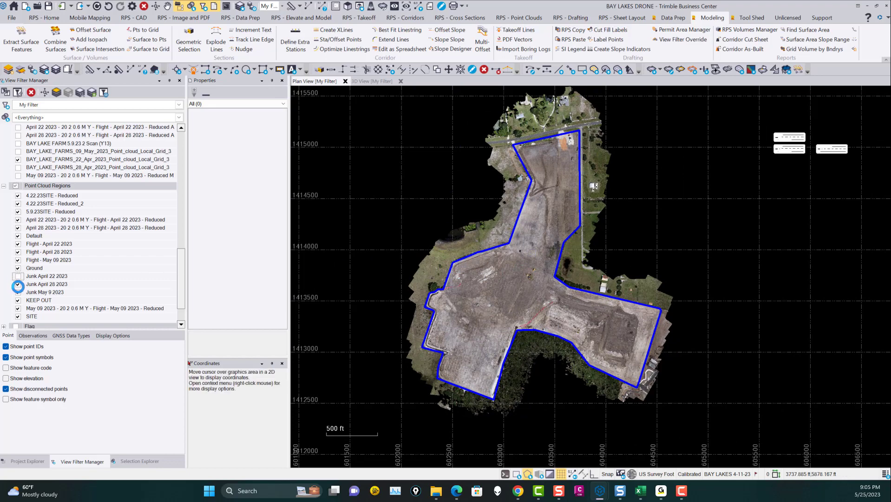
{"action": "left_click", "coordinate": [18, 284]}
{"action": "left_click", "coordinate": [18, 292]}
{"action": "scroll", "coordinate": [542, 273], "scroll_direction": "up", "scroll_amount": 3}
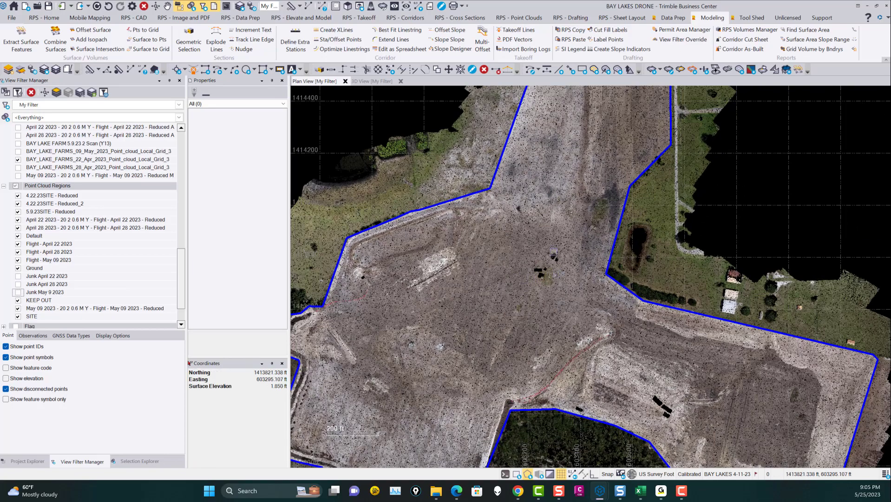
{"action": "scroll", "coordinate": [550, 248], "scroll_direction": "down", "scroll_amount": 3}
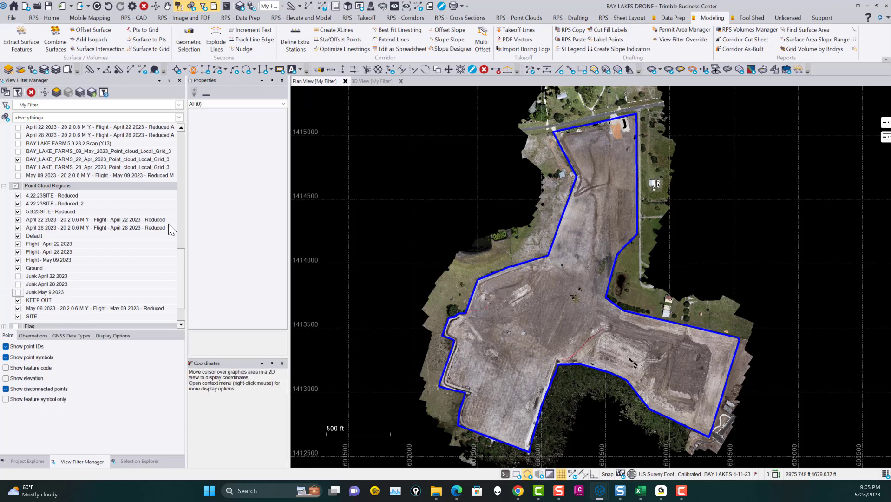
Step: Limit the visible point cloud regions to Flight - April 22 2023 only
{"action": "left_click", "coordinate": [526, 21]}
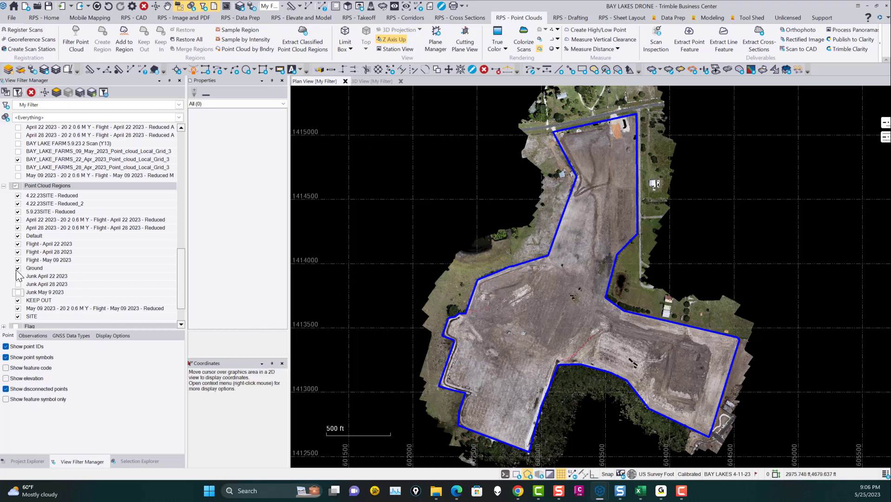
{"action": "left_click", "coordinate": [16, 186]}
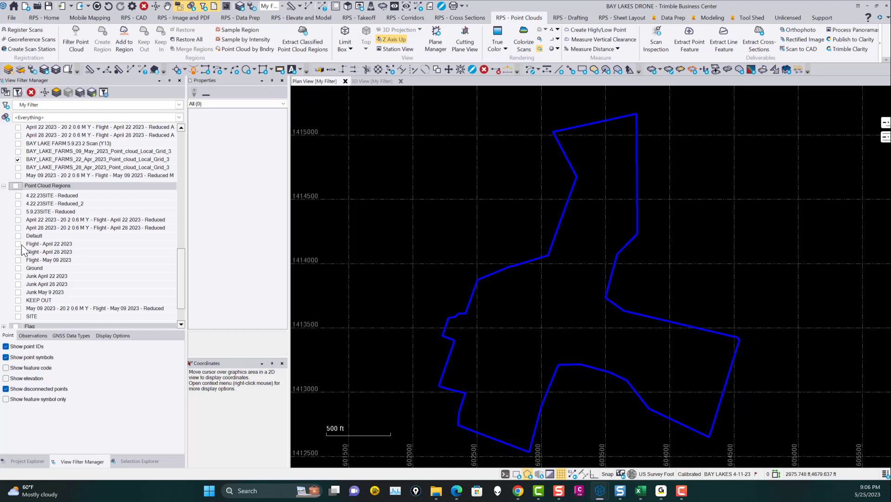
{"action": "left_click", "coordinate": [18, 244]}
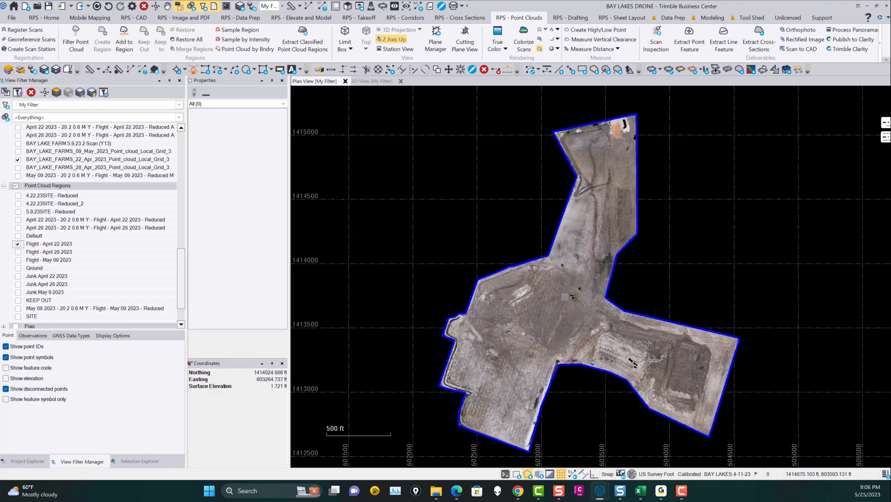
Step: Switch the display to the Flight - April 28 2023 region with the BAY_LAKE_FARMS_28_Apr_2023 scan, hiding the April 22 ones
{"action": "left_click", "coordinate": [18, 252]}
{"action": "left_click", "coordinate": [19, 244]}
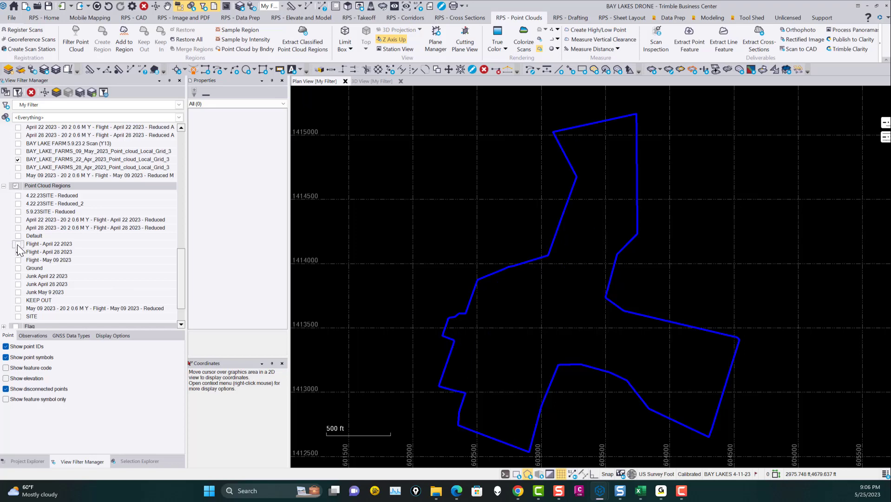
{"action": "left_click", "coordinate": [18, 167]}
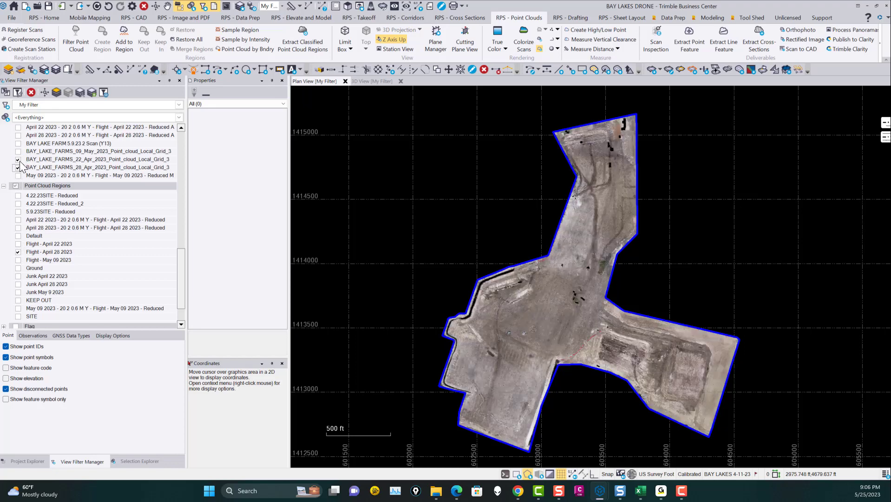
{"action": "left_click", "coordinate": [18, 159]}
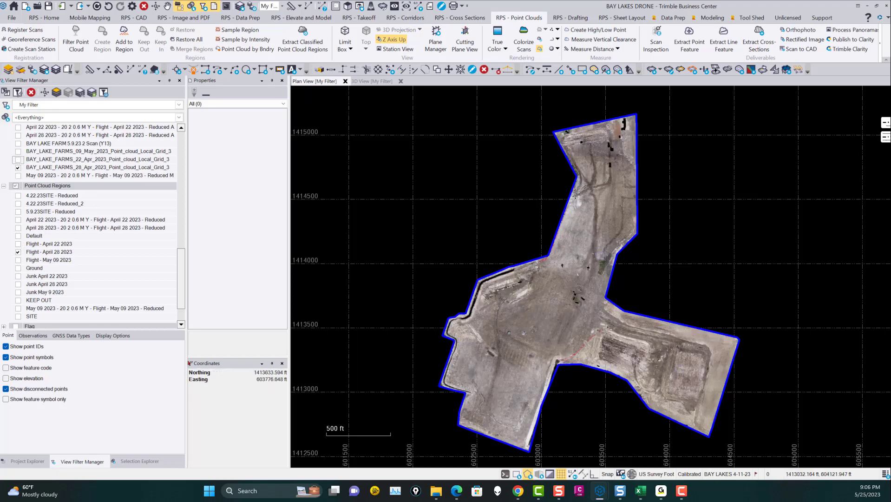
Step: Switch the display to the BAY_LAKE_FARMS_09_May_2023 scan and Flight - May 09 2023 region, hiding the April 28 ones
{"action": "left_click", "coordinate": [18, 152]}
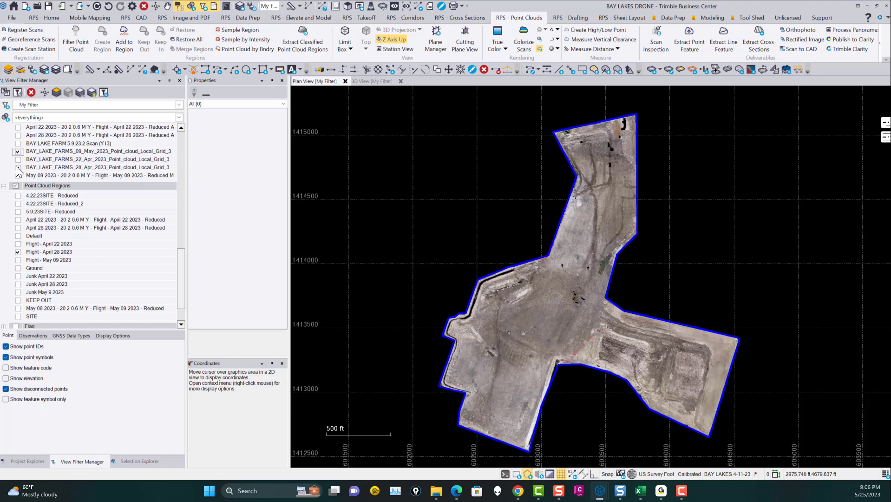
{"action": "left_click", "coordinate": [18, 167]}
{"action": "left_click", "coordinate": [17, 251]}
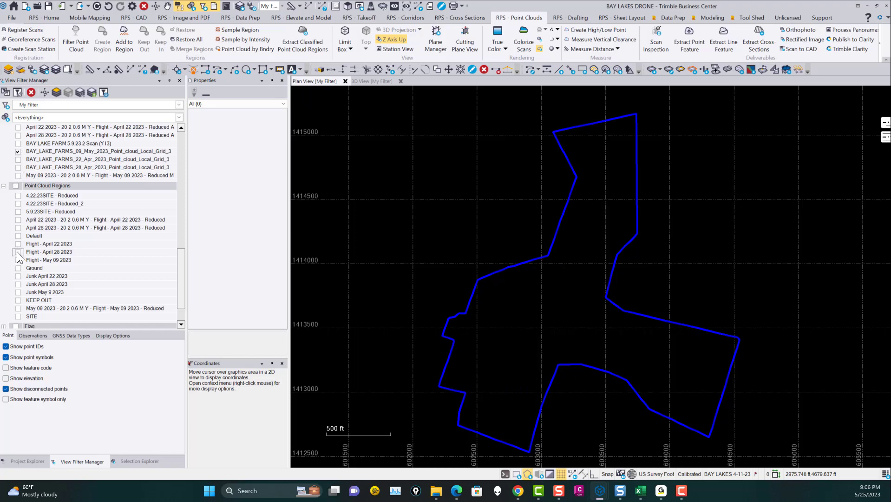
{"action": "left_click", "coordinate": [17, 260]}
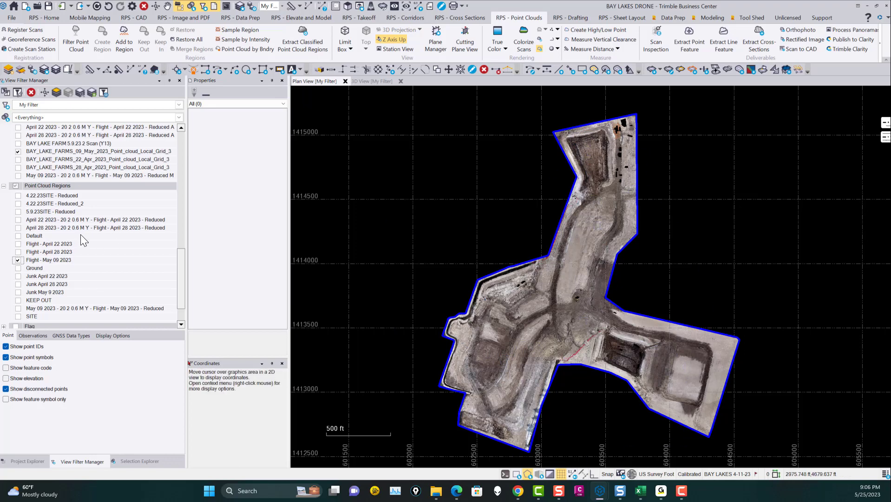
Step: Replace the May 09 scan and flight region with the reduced April 22 2023 scan and its matching reduced region
{"action": "left_click", "coordinate": [752, 19]}
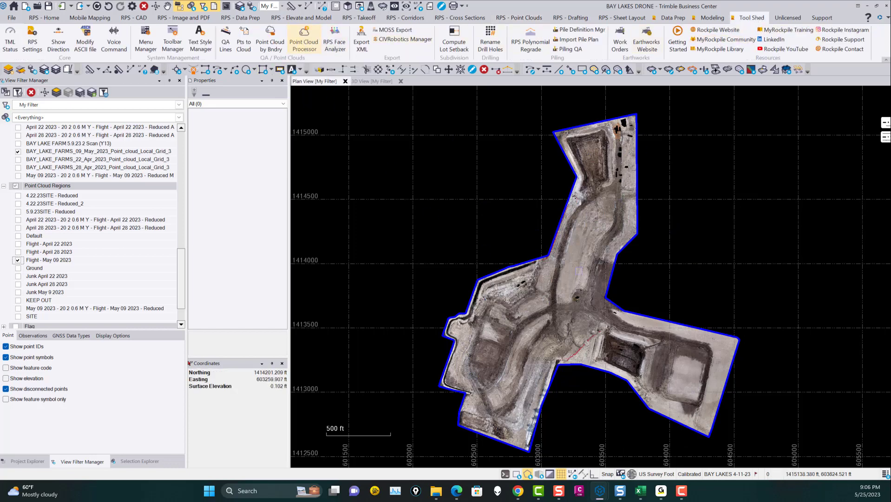
{"action": "left_click", "coordinate": [18, 260]}
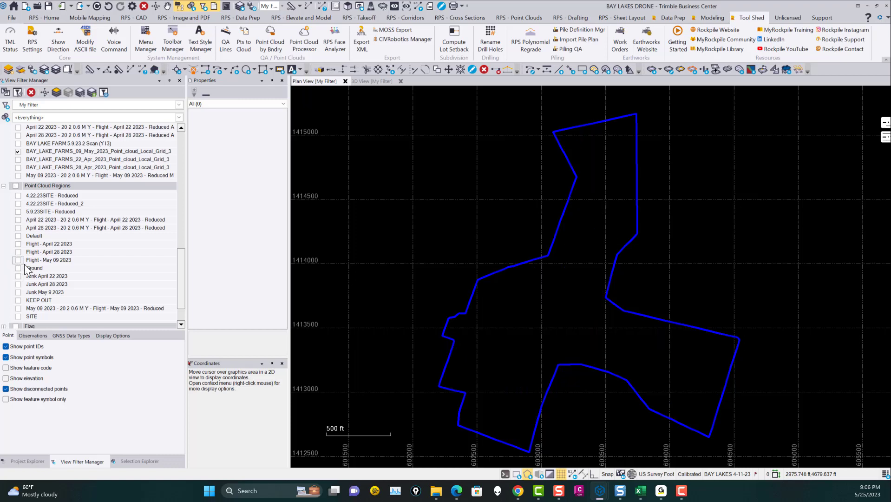
{"action": "left_click", "coordinate": [18, 219]}
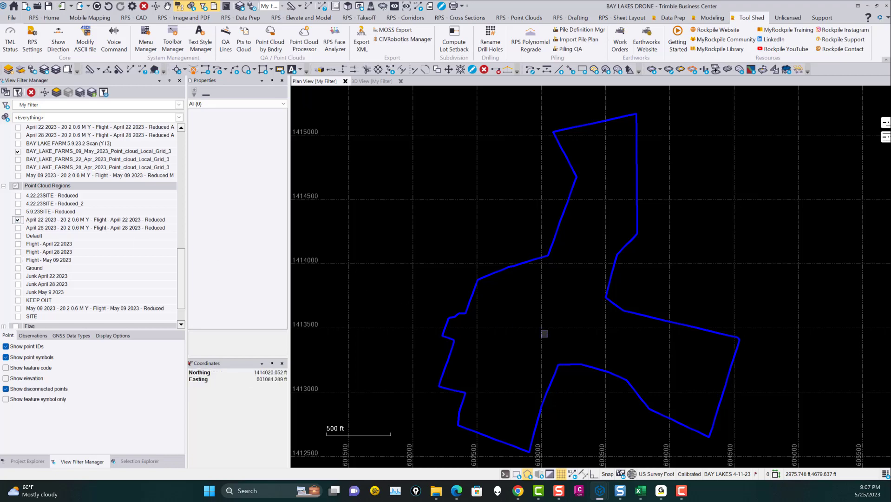
{"action": "scroll", "coordinate": [45, 171], "scroll_direction": "up", "scroll_amount": 2}
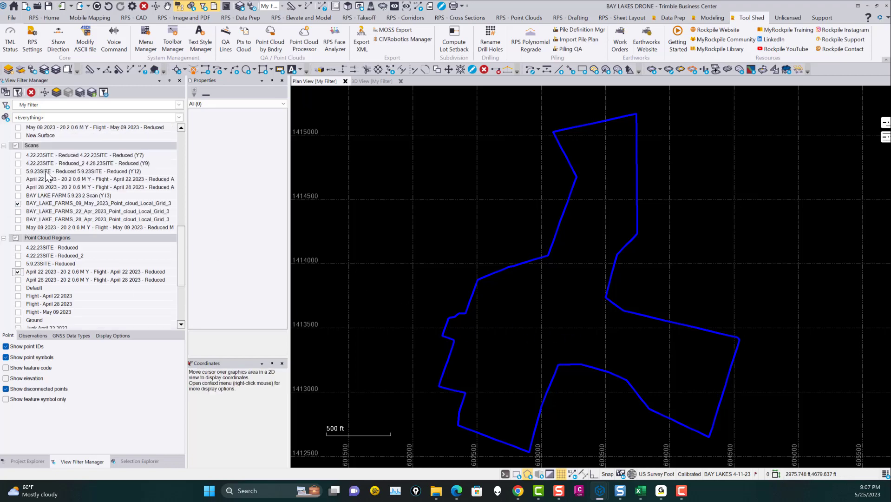
{"action": "left_click", "coordinate": [18, 203]}
{"action": "left_click", "coordinate": [18, 155]}
{"action": "left_click", "coordinate": [18, 155]}
{"action": "left_click", "coordinate": [18, 178]}
Step: Examine the point density of the reduced April 22 cloud across flat areas, slopes and the excavation
{"action": "scroll", "coordinate": [603, 358], "scroll_direction": "up", "scroll_amount": 3}
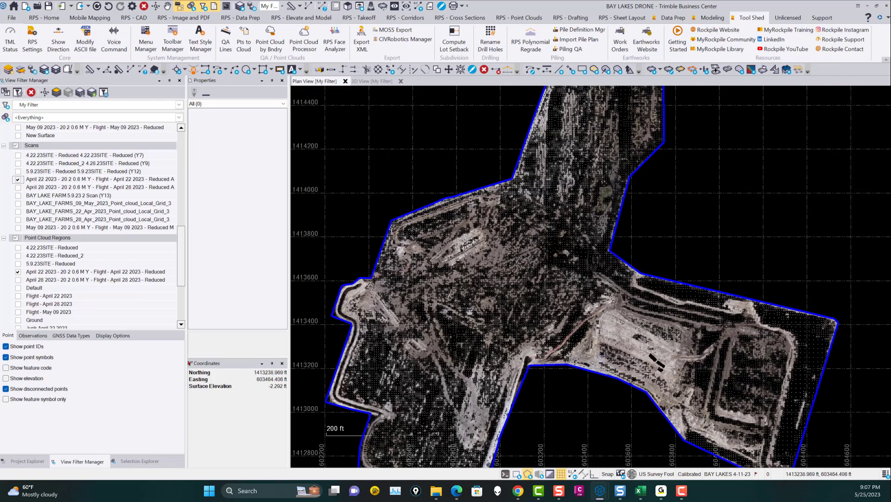
{"action": "scroll", "coordinate": [761, 304], "scroll_direction": "up", "scroll_amount": 3}
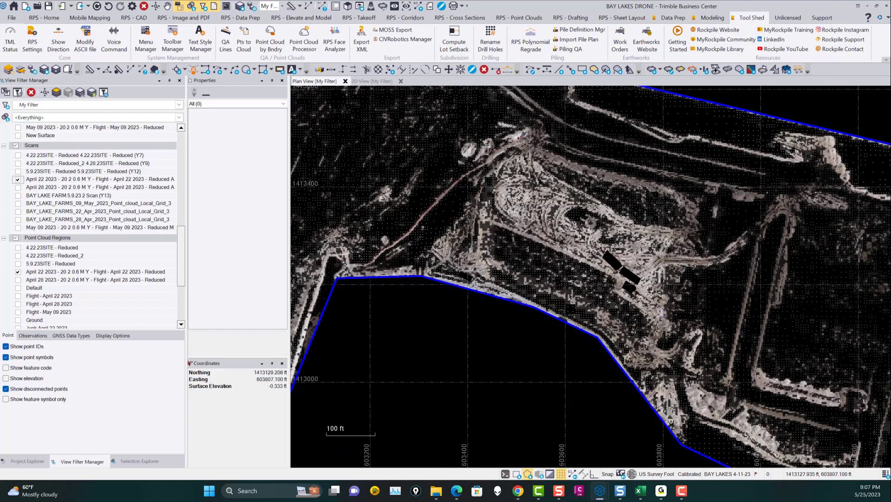
{"action": "scroll", "coordinate": [586, 292], "scroll_direction": "down", "scroll_amount": 2}
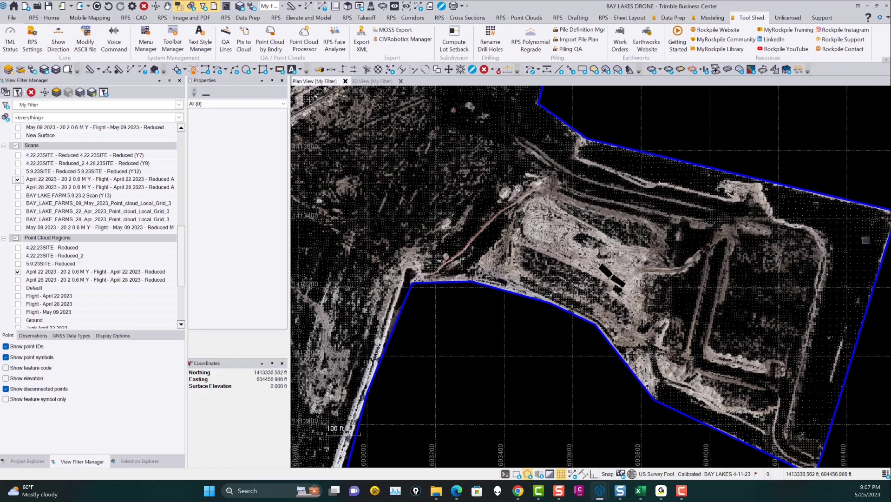
{"action": "middle_click_drag", "start_coordinate": [677, 236], "coordinate": [754, 319]}
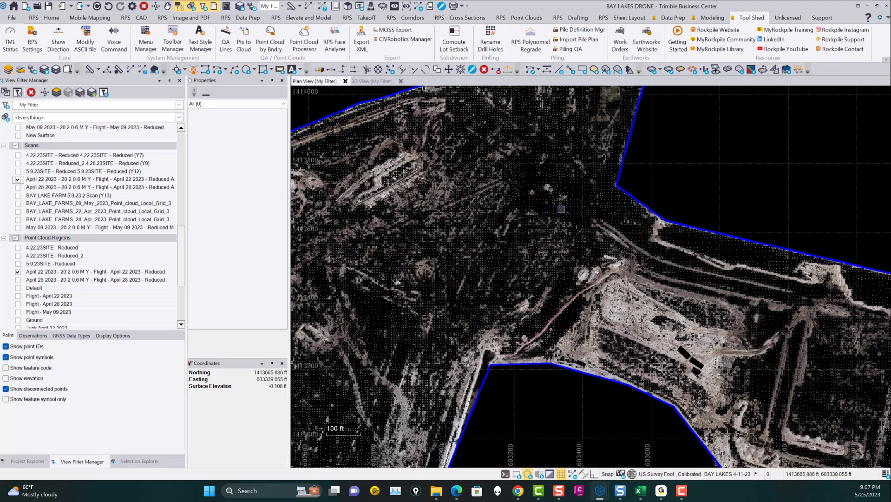
{"action": "scroll", "coordinate": [561, 209], "scroll_direction": "down", "scroll_amount": 2}
{"action": "middle_click_drag", "start_coordinate": [525, 190], "coordinate": [562, 244]}
{"action": "middle_click_drag", "start_coordinate": [633, 133], "coordinate": [611, 232]}
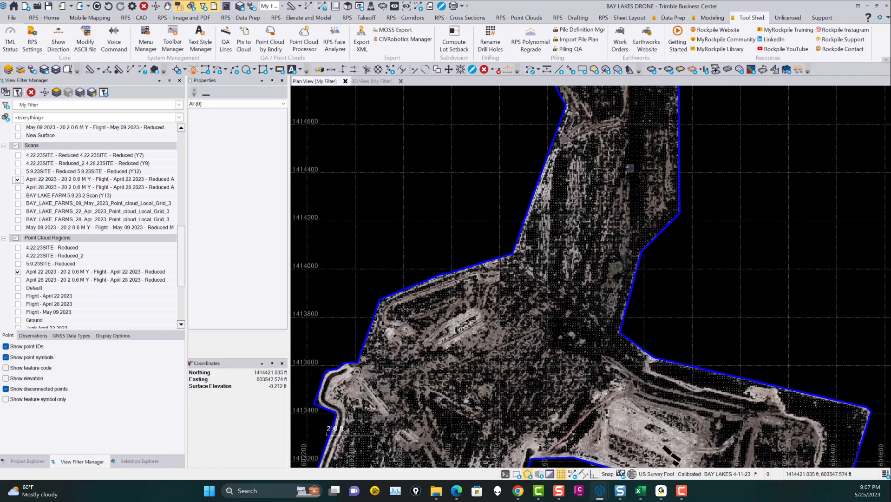
Step: Select the reduced April 22 point cloud region to view its properties and inspect its points across the site
{"action": "scroll", "coordinate": [594, 203], "scroll_direction": "up", "scroll_amount": 2}
{"action": "left_click", "coordinate": [580, 203]}
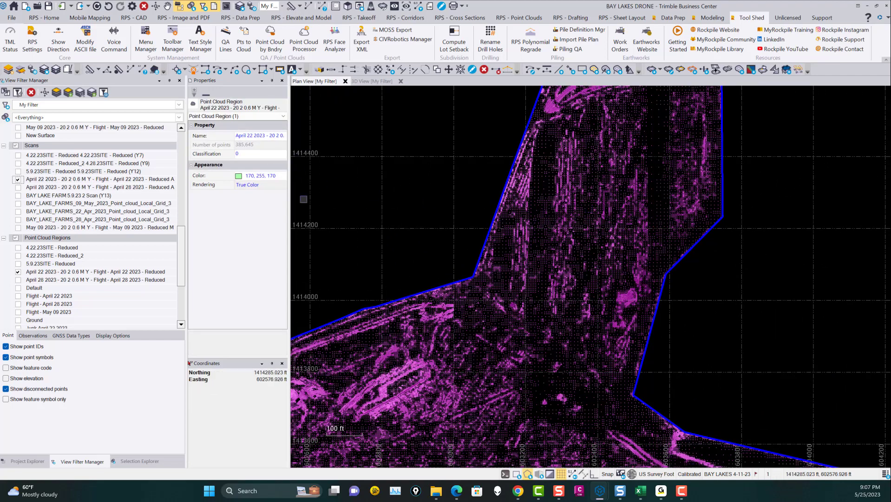
{"action": "scroll", "coordinate": [604, 223], "scroll_direction": "down", "scroll_amount": 5}
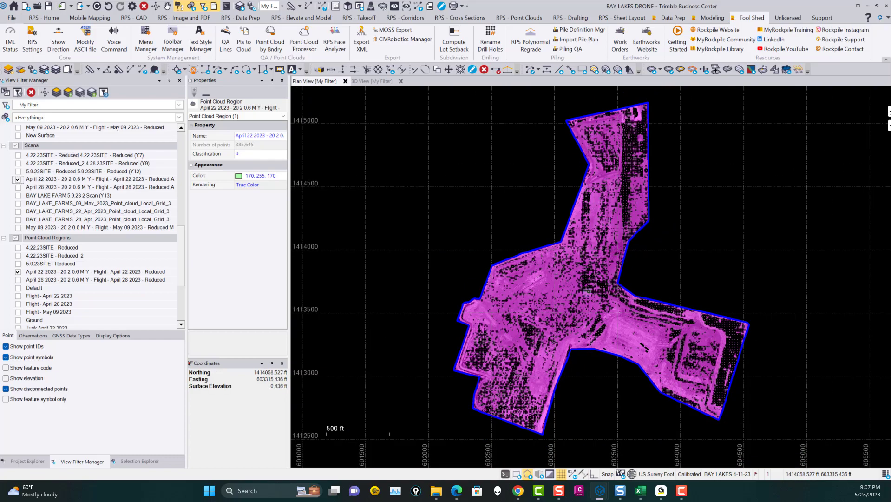
{"action": "scroll", "coordinate": [592, 336], "scroll_direction": "up", "scroll_amount": 5}
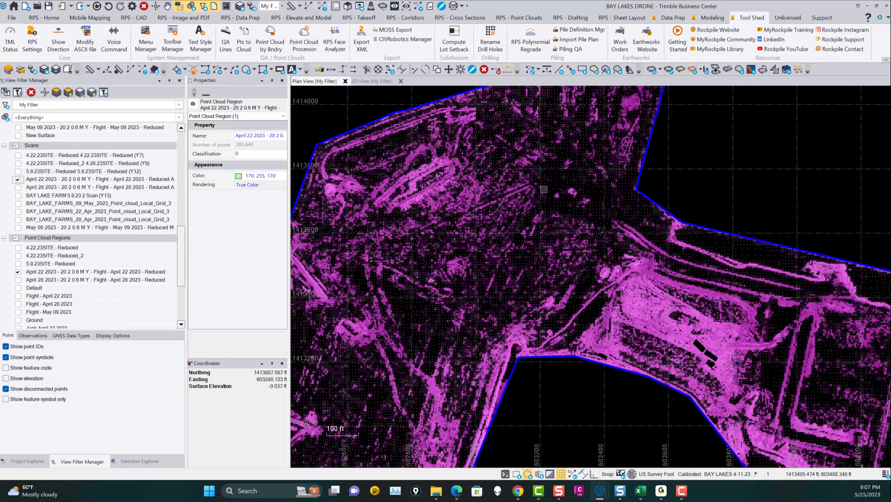
{"action": "scroll", "coordinate": [374, 369], "scroll_direction": "down", "scroll_amount": 2}
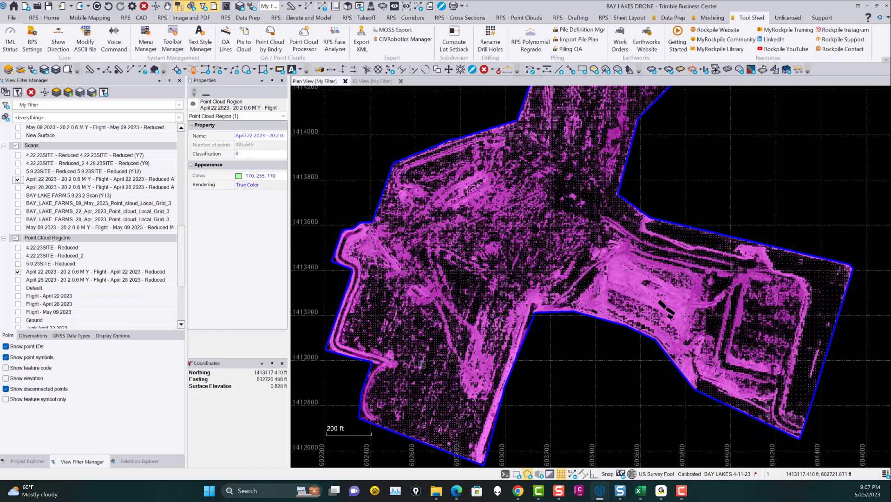
Step: Hide the reduced April 22 scan, show the April 22 2023 Reduced surface and view it in 3D
{"action": "scroll", "coordinate": [55, 202], "scroll_direction": "up", "scroll_amount": 4}
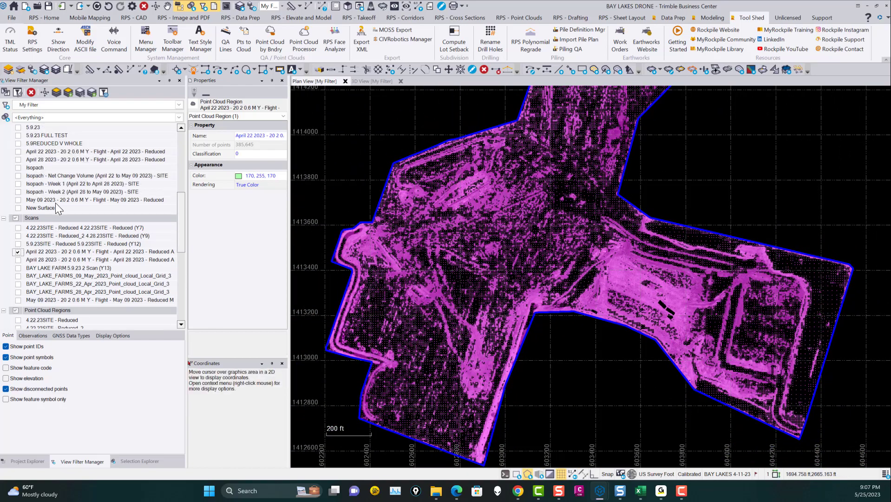
{"action": "left_click", "coordinate": [18, 277]}
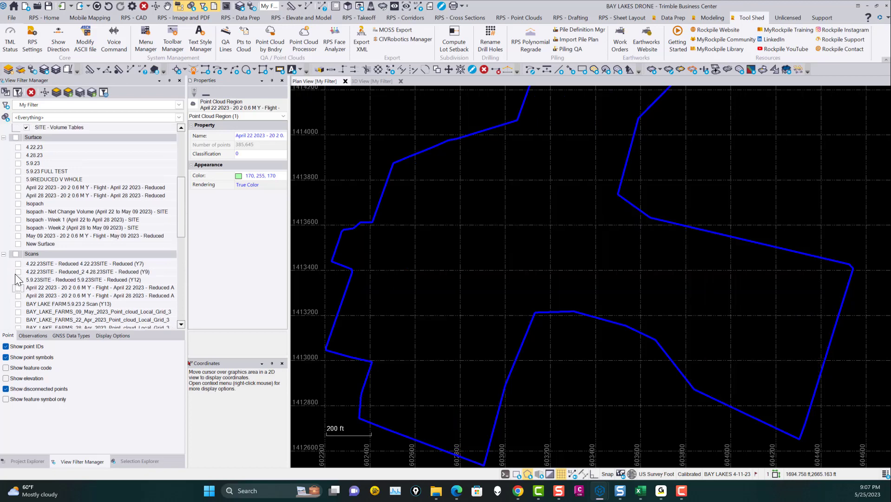
{"action": "left_click", "coordinate": [18, 188]}
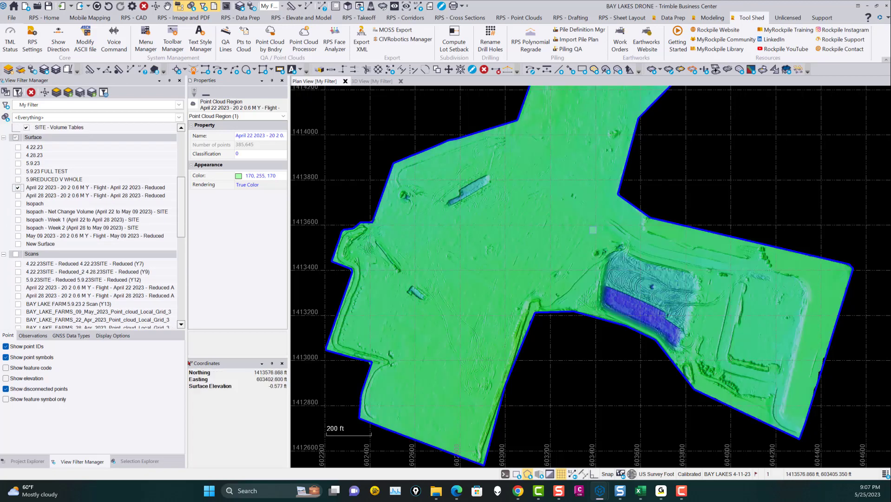
{"action": "left_click", "coordinate": [373, 81]}
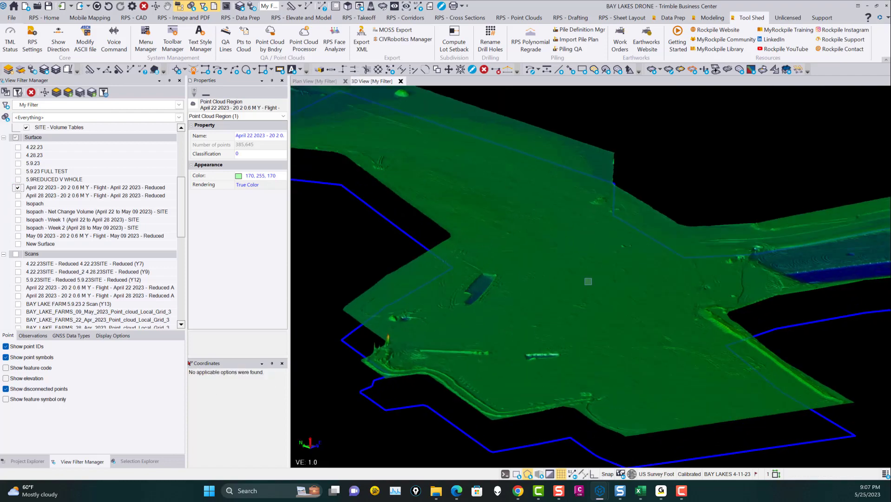
Step: Examine the excavation and wheel tracks on the April 22 2023 Reduced surface, and select the surface to view its properties
{"action": "scroll", "coordinate": [679, 263], "scroll_direction": "up", "scroll_amount": 8}
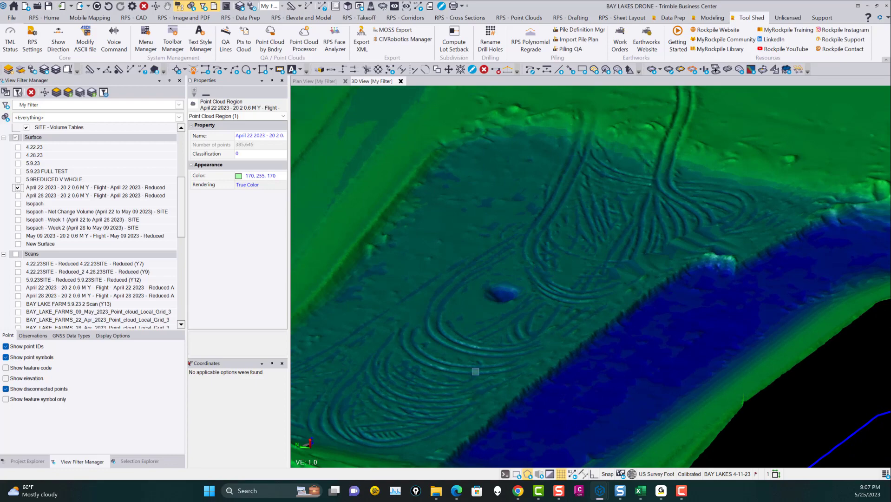
{"action": "scroll", "coordinate": [600, 331], "scroll_direction": "down", "scroll_amount": 3}
{"action": "middle_click_drag", "start_coordinate": [662, 270], "coordinate": [647, 328]}
{"action": "scroll", "coordinate": [545, 202], "scroll_direction": "down", "scroll_amount": 2}
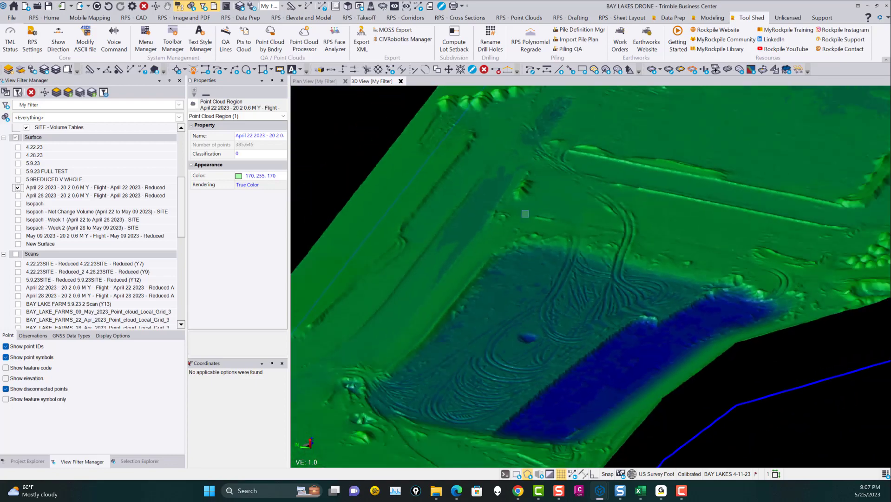
{"action": "middle_click_drag", "start_coordinate": [523, 208], "coordinate": [489, 311]}
{"action": "scroll", "coordinate": [647, 192], "scroll_direction": "down", "scroll_amount": 2}
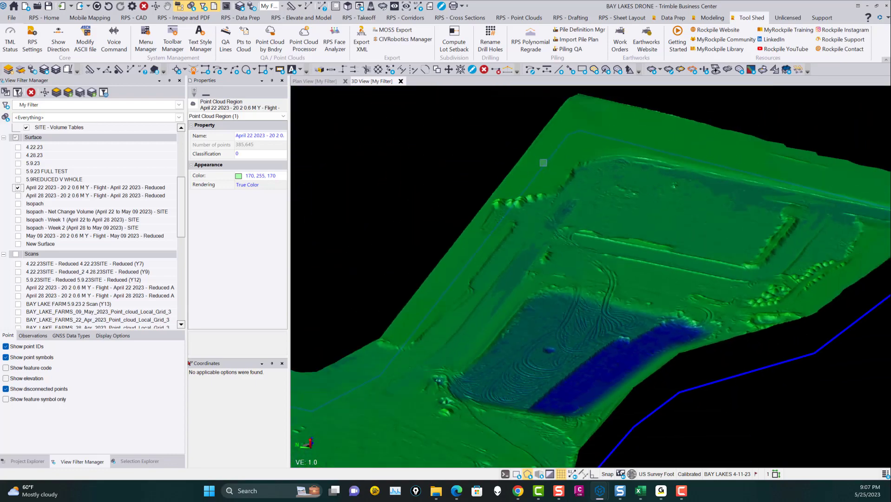
{"action": "left_click", "coordinate": [542, 162]}
{"action": "left_click", "coordinate": [581, 165]}
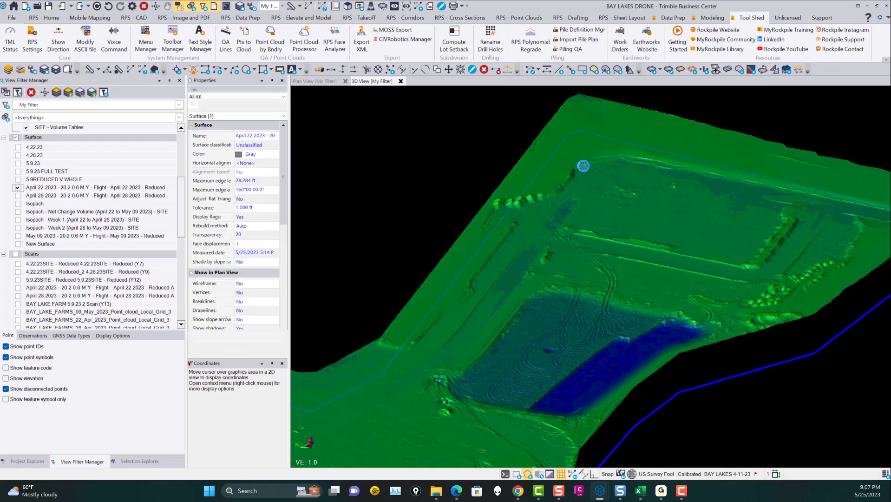
Step: Clear the surface selection and examine the dark blue pit, its surrounding slopes and the whole April 22 surface
{"action": "scroll", "coordinate": [568, 233], "scroll_direction": "down", "scroll_amount": 2}
{"action": "middle_click_drag", "start_coordinate": [574, 263], "coordinate": [705, 182]}
{"action": "key", "text": "Escape"}
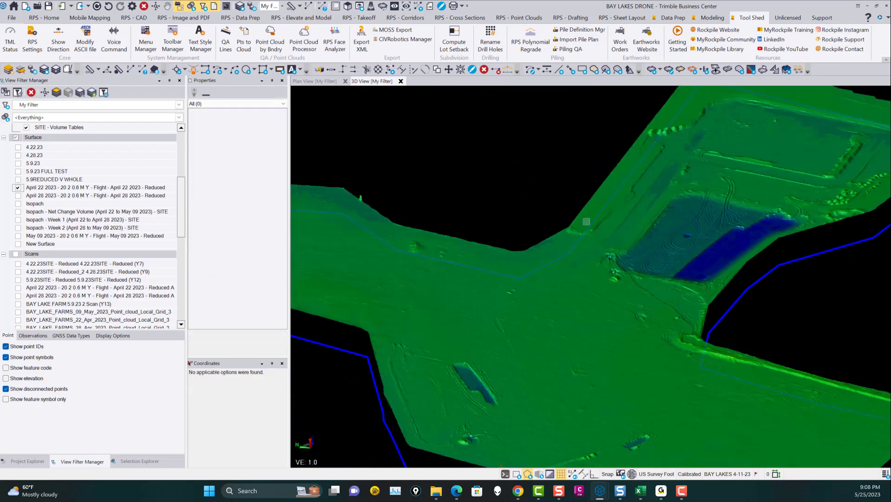
{"action": "scroll", "coordinate": [527, 327], "scroll_direction": "down", "scroll_amount": 2}
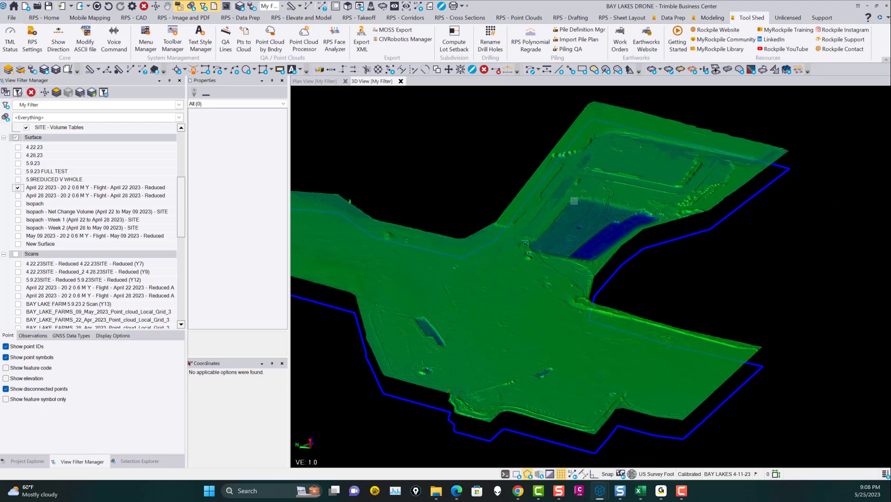
{"action": "scroll", "coordinate": [584, 226], "scroll_direction": "up", "scroll_amount": 5}
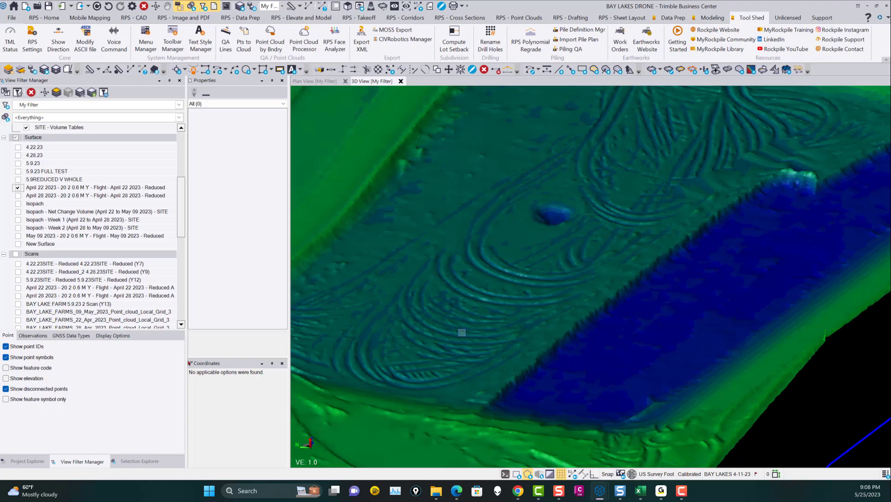
{"action": "scroll", "coordinate": [461, 332], "scroll_direction": "down", "scroll_amount": 4}
{"action": "scroll", "coordinate": [563, 317], "scroll_direction": "down", "scroll_amount": 6}
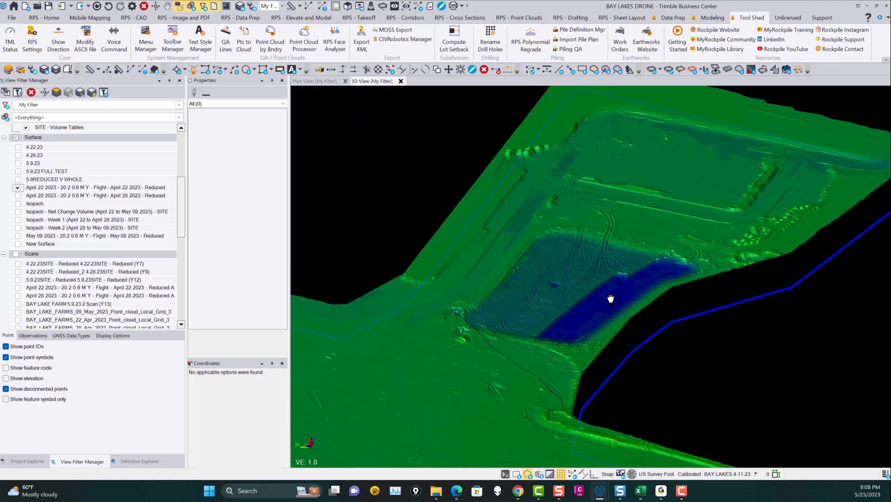
{"action": "scroll", "coordinate": [672, 278], "scroll_direction": "down", "scroll_amount": 1}
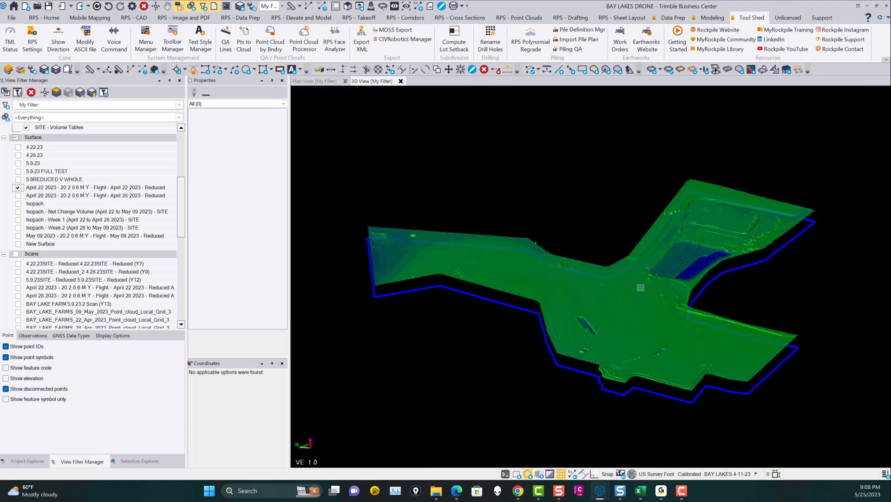
Step: Swap the displayed April 22 surface for the April 28 2023 Reduced surface, and that one for the May 09 2023 Reduced surface
{"action": "left_click", "coordinate": [18, 187]}
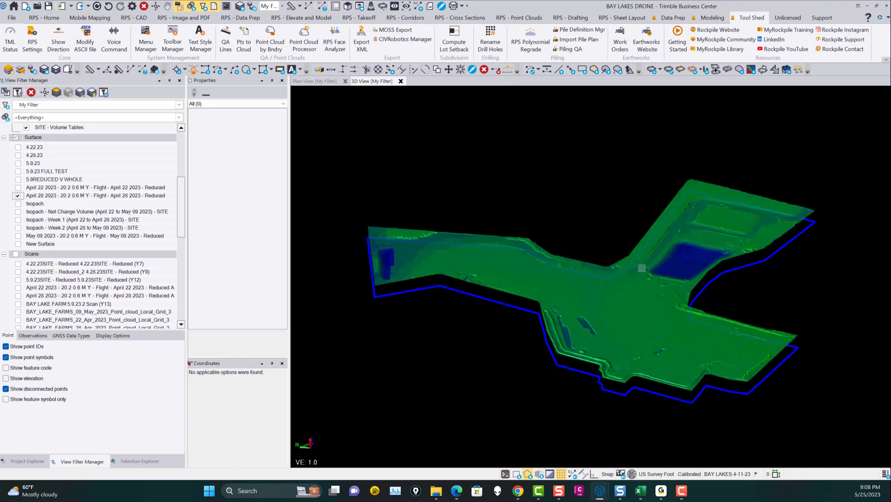
{"action": "left_click", "coordinate": [18, 195]}
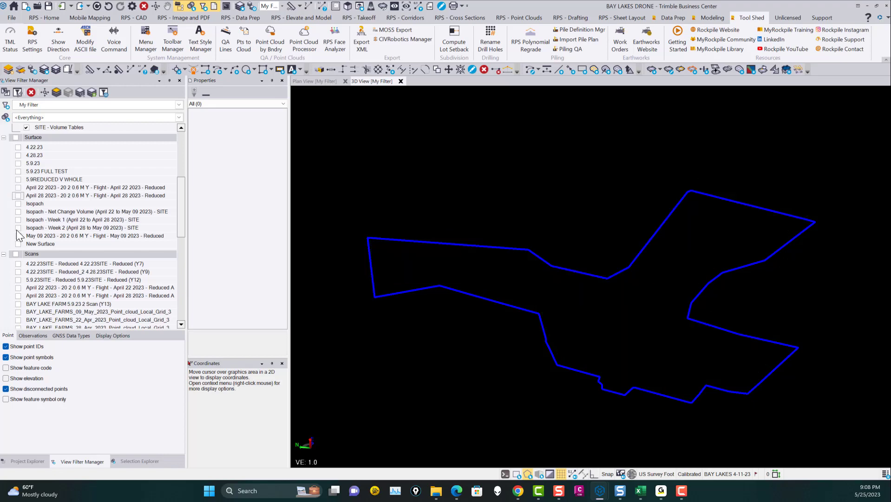
{"action": "left_click", "coordinate": [18, 236]}
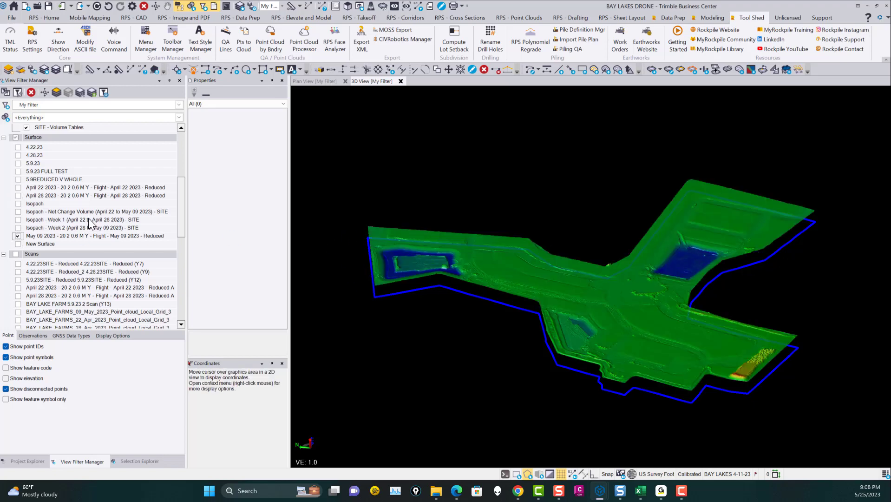
{"action": "scroll", "coordinate": [648, 263], "scroll_direction": "down", "scroll_amount": 2}
{"action": "middle_click_drag", "start_coordinate": [646, 279], "coordinate": [614, 286]}
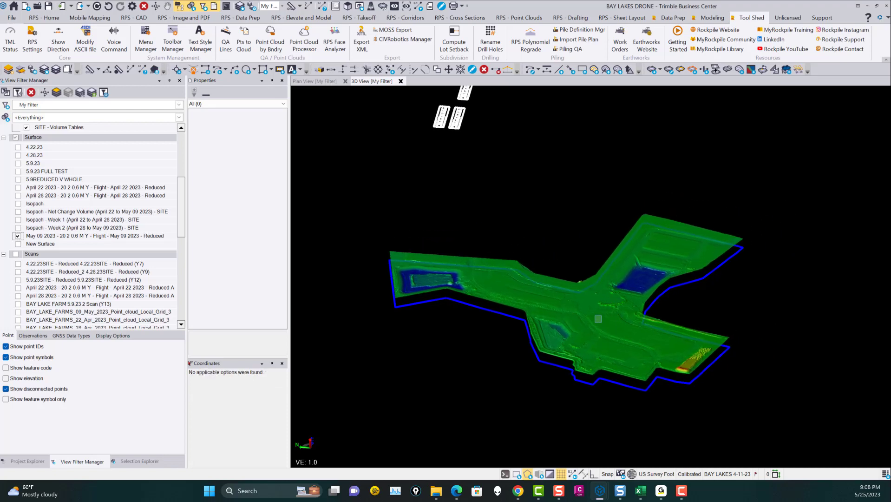
Step: Replace the May 09 surface with the Isopach - Net Change Volume (April 22 to May 09 2023) surface and show it whole in plan view
{"action": "left_click", "coordinate": [18, 235]}
{"action": "left_click", "coordinate": [18, 212]}
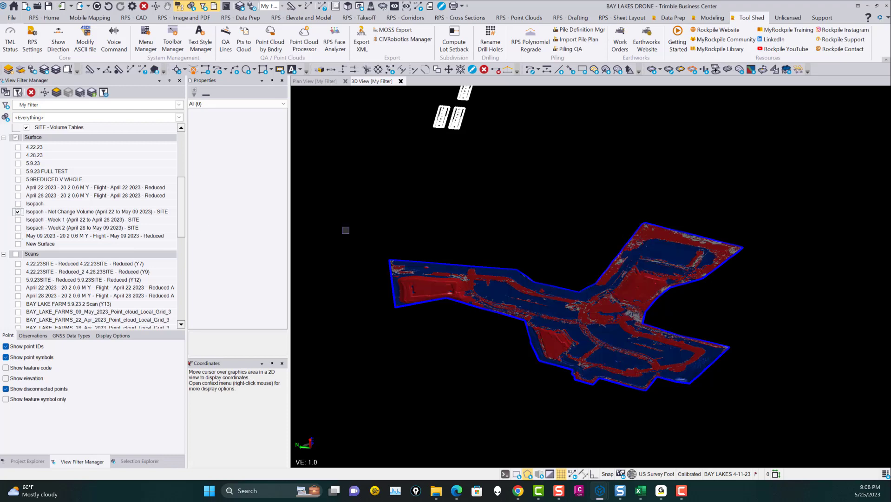
{"action": "scroll", "coordinate": [593, 304], "scroll_direction": "up", "scroll_amount": 3}
{"action": "left_click", "coordinate": [320, 81]}
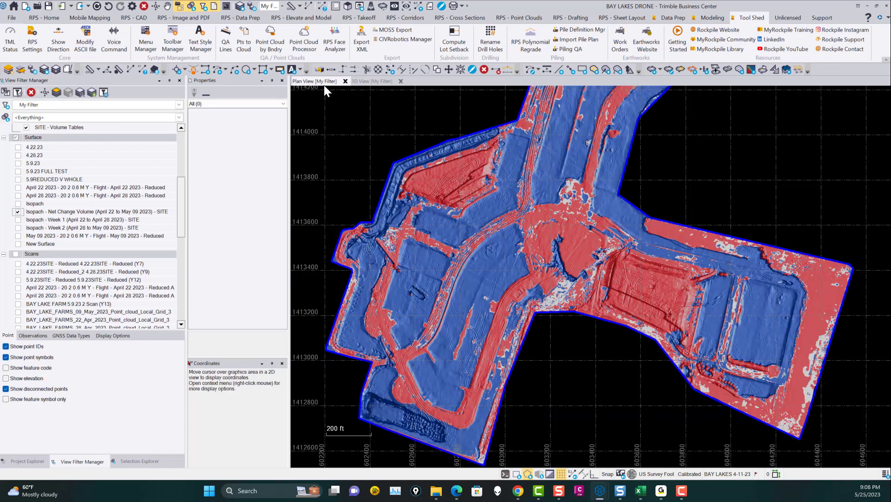
{"action": "scroll", "coordinate": [546, 268], "scroll_direction": "down", "scroll_amount": 2}
{"action": "middle_click_drag", "start_coordinate": [556, 243], "coordinate": [567, 280]}
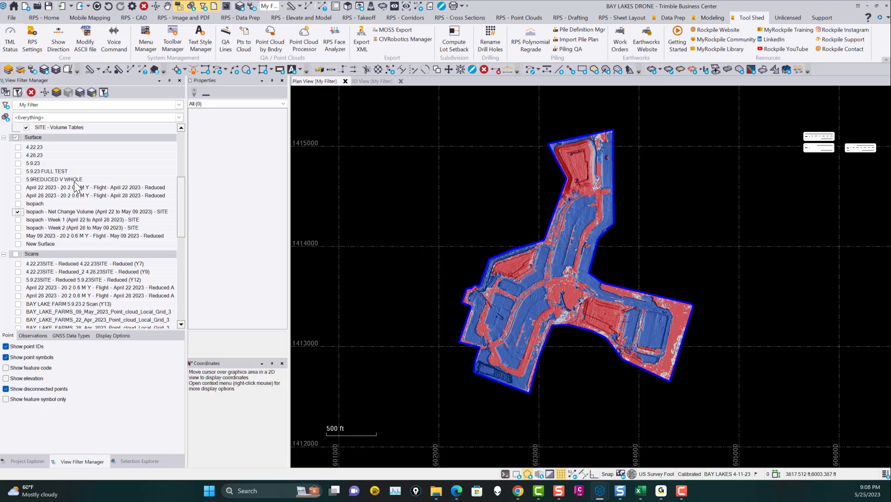
Step: Replace the net change isopach with the Week 1 (April 22 to April 28) isopach, and that with the Week 2 (April 28 to May 09) isopach
{"action": "left_click", "coordinate": [18, 212]}
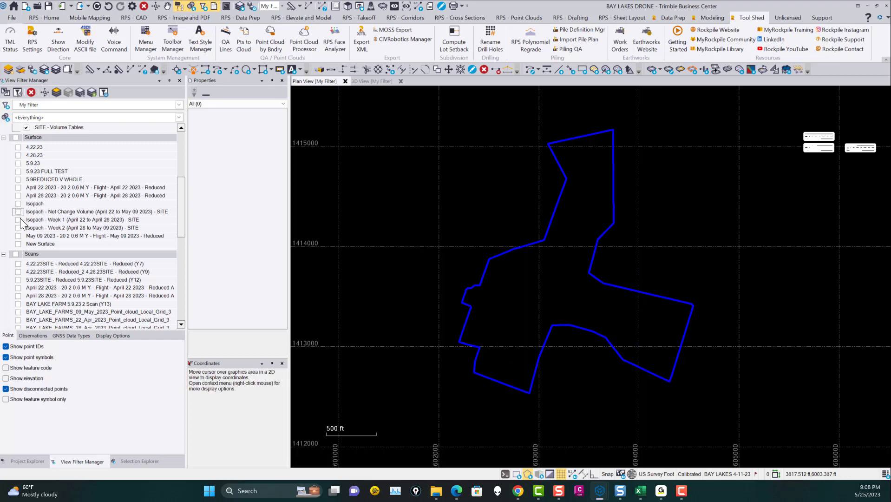
{"action": "left_click", "coordinate": [17, 219]}
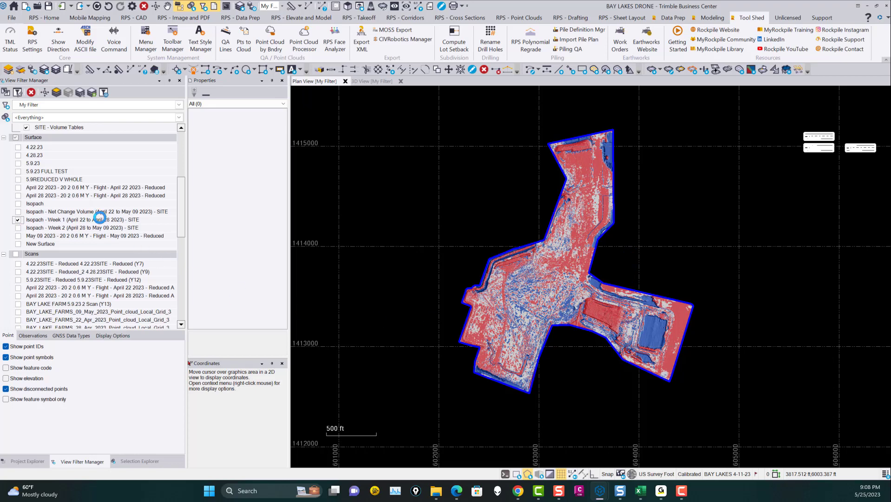
{"action": "left_click", "coordinate": [17, 219]}
{"action": "left_click", "coordinate": [17, 228]}
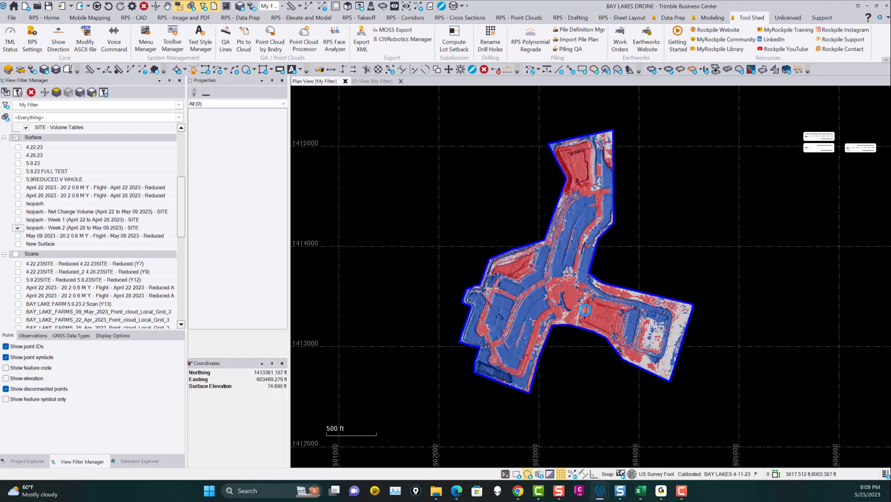
{"action": "scroll", "coordinate": [585, 309], "scroll_direction": "up", "scroll_amount": 1}
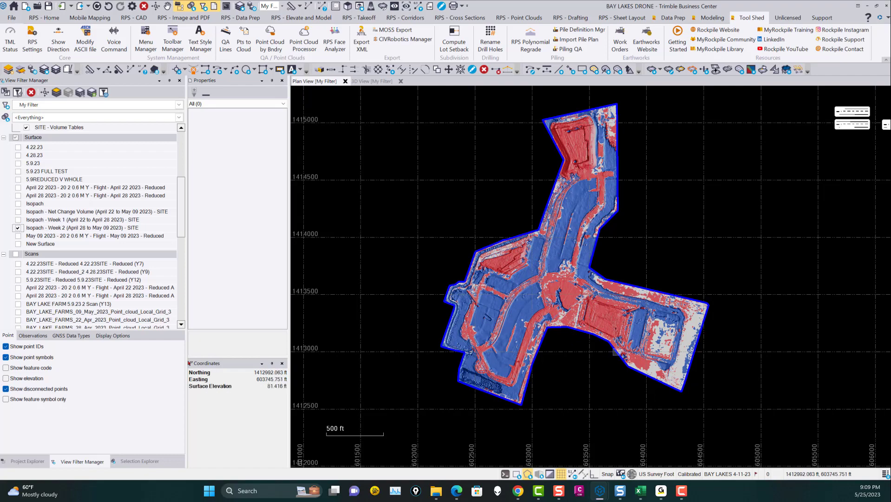
Step: Locate the volume tables beside the site and read the Week 1, Week 2 and Net Change Volume tables
{"action": "scroll", "coordinate": [613, 348], "scroll_direction": "down", "scroll_amount": 1}
{"action": "scroll", "coordinate": [660, 191], "scroll_direction": "up", "scroll_amount": 4}
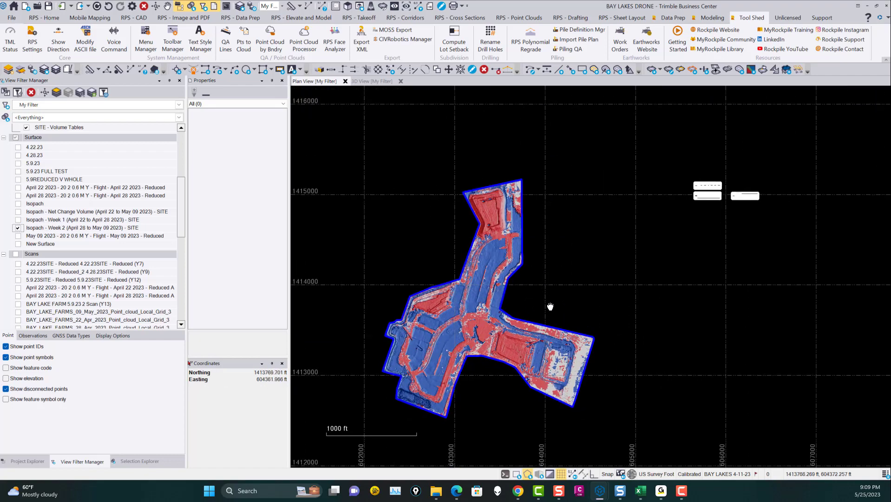
{"action": "scroll", "coordinate": [662, 192], "scroll_direction": "up", "scroll_amount": 3}
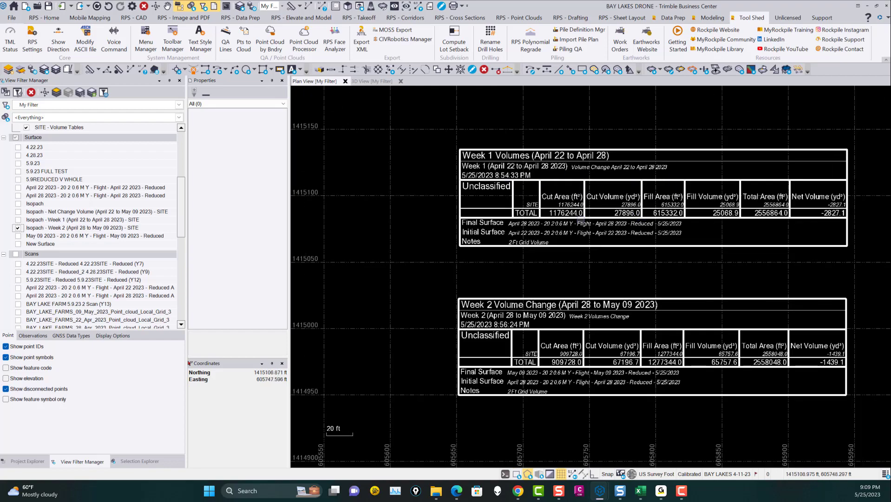
{"action": "scroll", "coordinate": [534, 335], "scroll_direction": "down", "scroll_amount": 3}
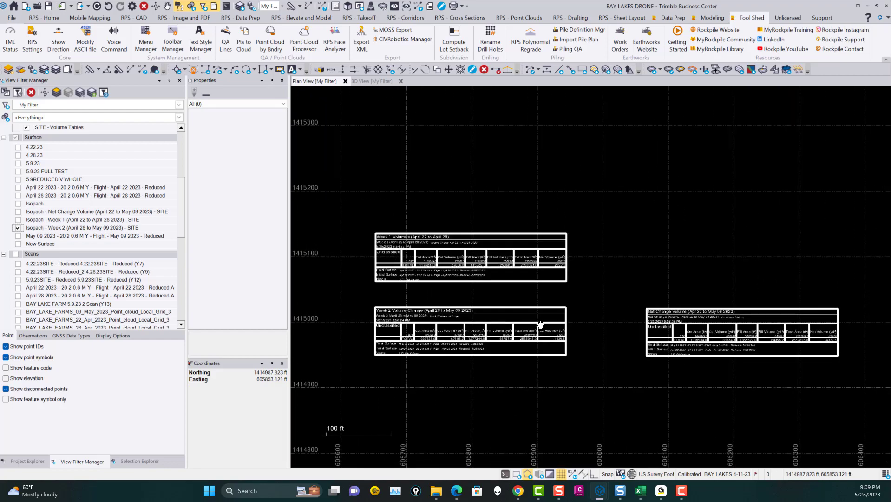
{"action": "scroll", "coordinate": [687, 320], "scroll_direction": "up", "scroll_amount": 4}
{"action": "scroll", "coordinate": [697, 321], "scroll_direction": "down", "scroll_amount": 5}
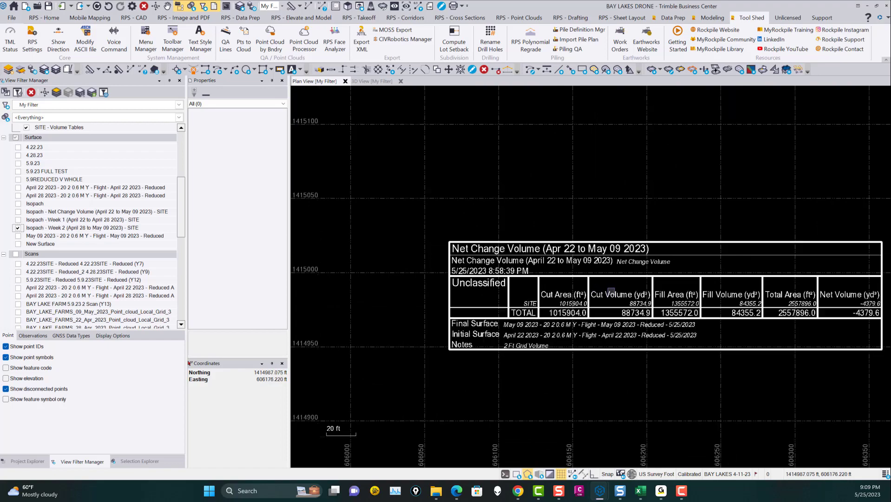
{"action": "scroll", "coordinate": [447, 261], "scroll_direction": "down", "scroll_amount": 1}
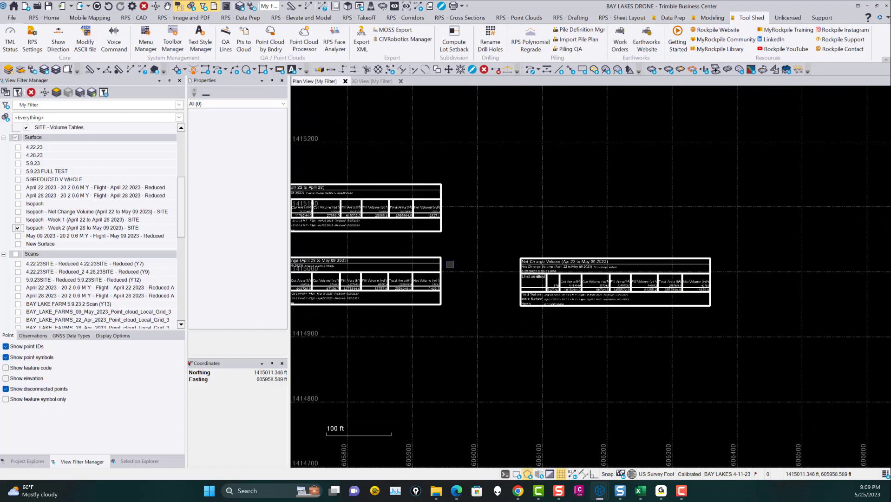
Step: Compare the two weekly volume tables with the Net Change Volume (Apr 22 to May 09 2023) table
{"action": "middle_click_drag", "start_coordinate": [448, 262], "coordinate": [629, 249]}
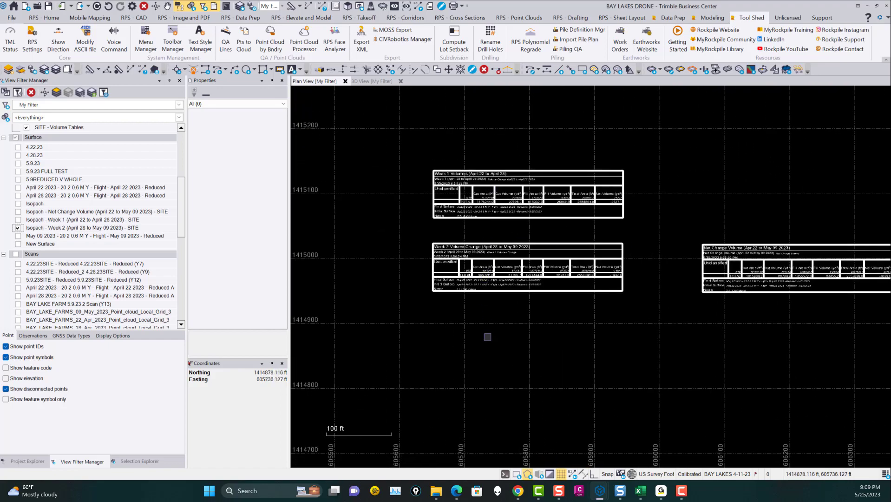
{"action": "middle_click_drag", "start_coordinate": [776, 290], "coordinate": [606, 267]}
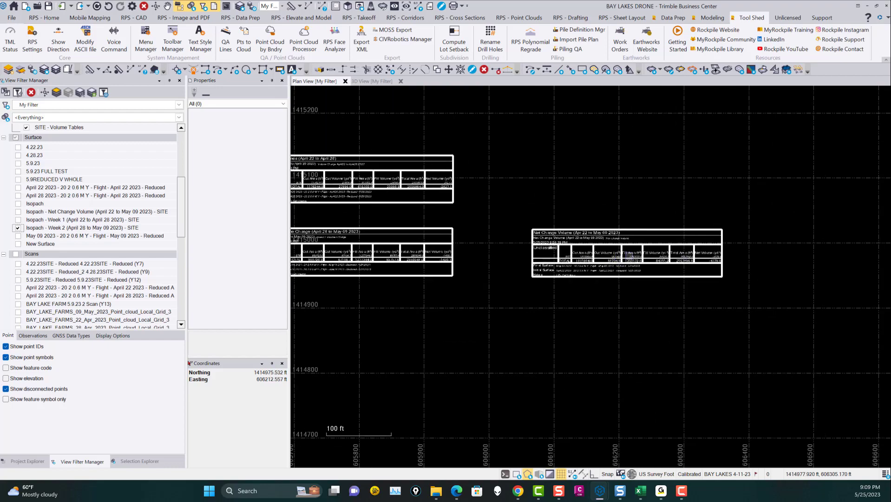
{"action": "scroll", "coordinate": [568, 255], "scroll_direction": "up", "scroll_amount": 5}
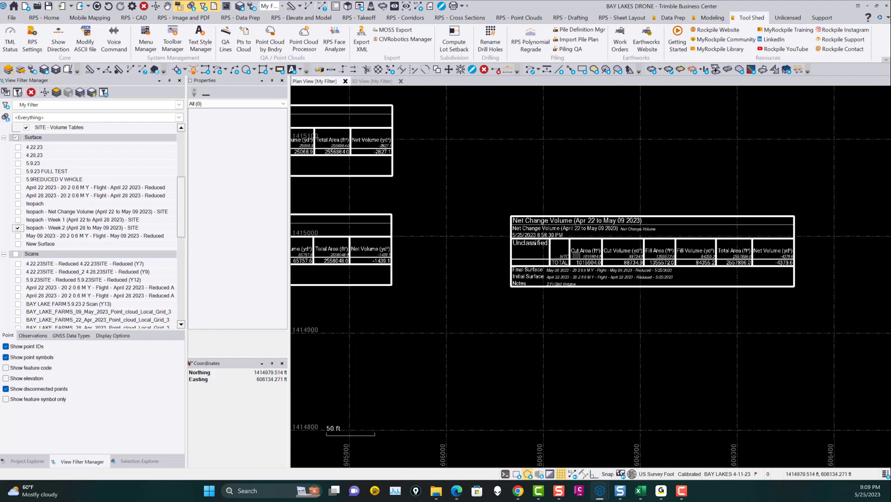
{"action": "scroll", "coordinate": [680, 266], "scroll_direction": "down", "scroll_amount": 4}
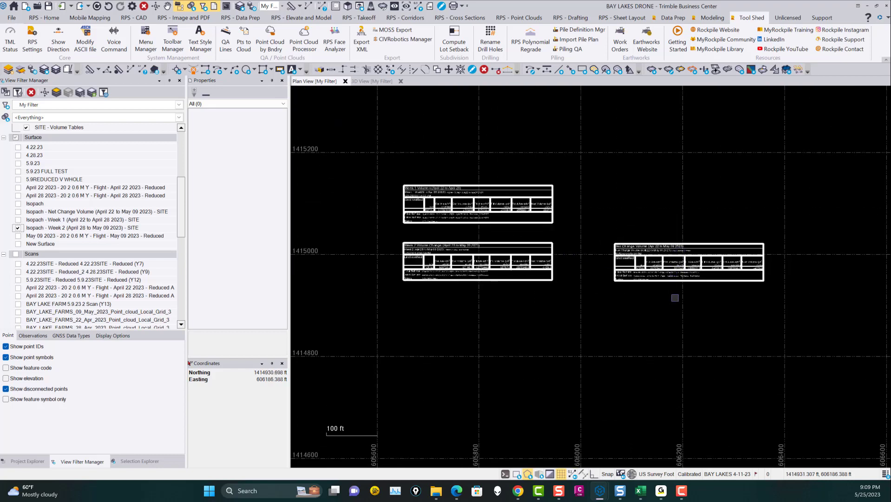
{"action": "scroll", "coordinate": [676, 262], "scroll_direction": "up", "scroll_amount": 2}
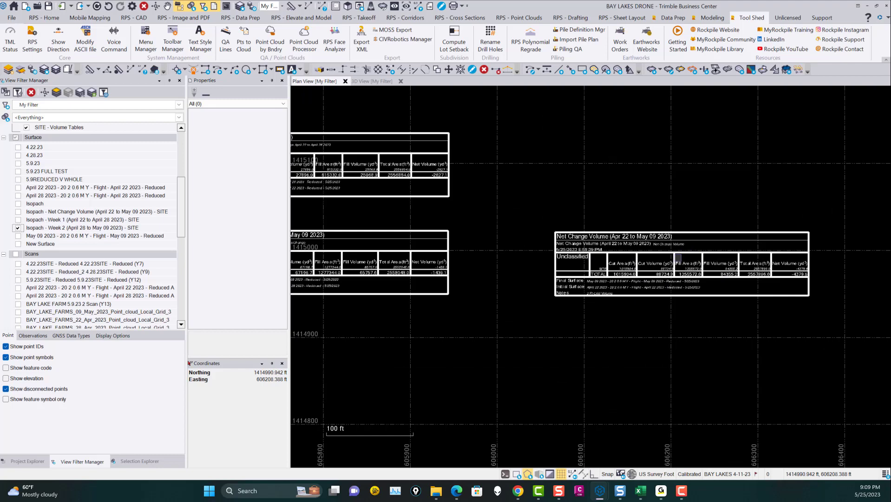
{"action": "scroll", "coordinate": [678, 257], "scroll_direction": "down", "scroll_amount": 2}
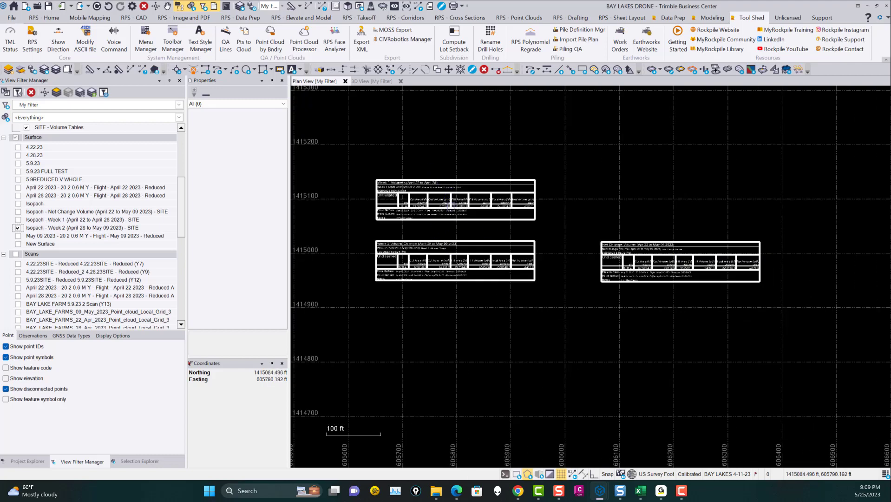
Step: Read the cut, fill and net volumes in the Week 1 and Week 2 tables, and bring all three tables back into view
{"action": "scroll", "coordinate": [520, 205], "scroll_direction": "up", "scroll_amount": 2}
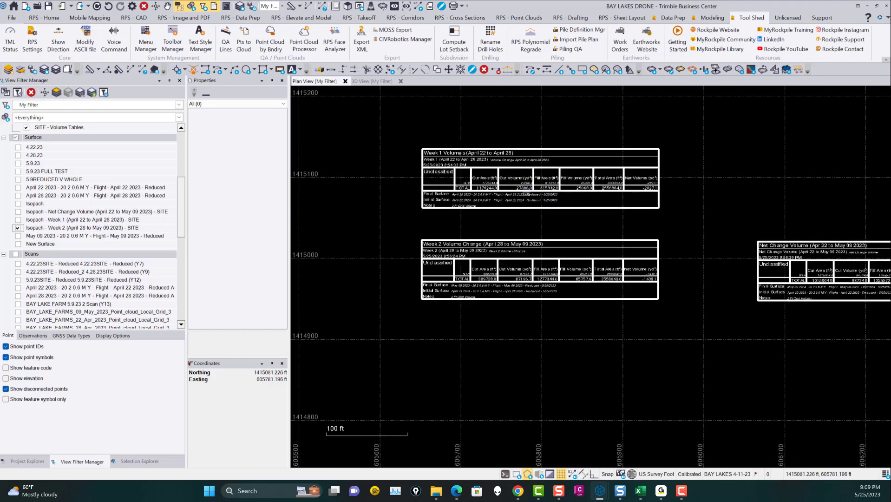
{"action": "scroll", "coordinate": [503, 251], "scroll_direction": "up", "scroll_amount": 1}
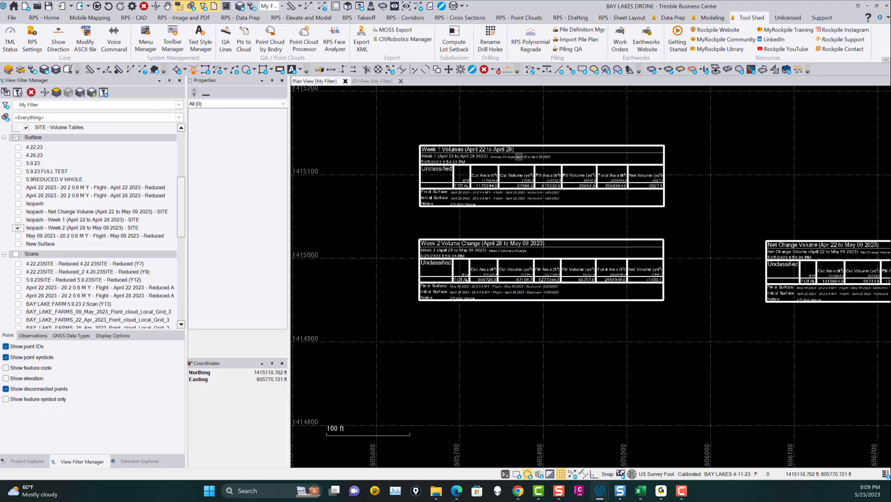
{"action": "scroll", "coordinate": [521, 275], "scroll_direction": "up", "scroll_amount": 2}
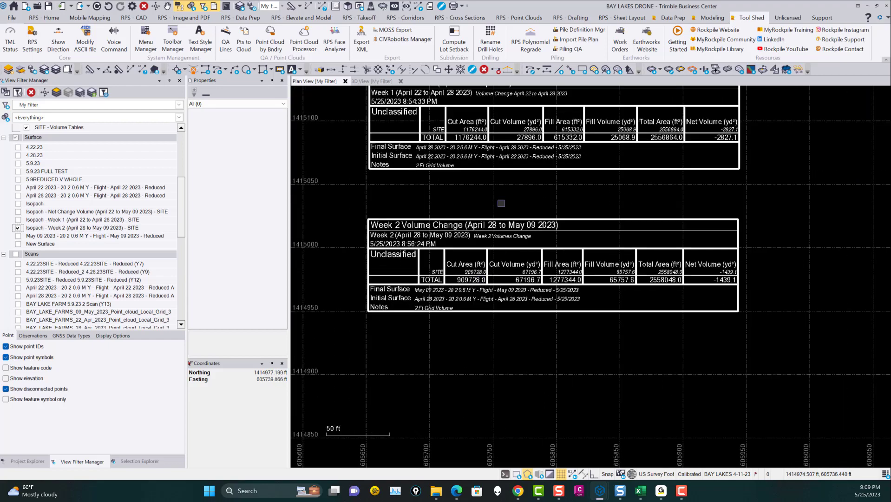
{"action": "scroll", "coordinate": [487, 190], "scroll_direction": "down", "scroll_amount": 4}
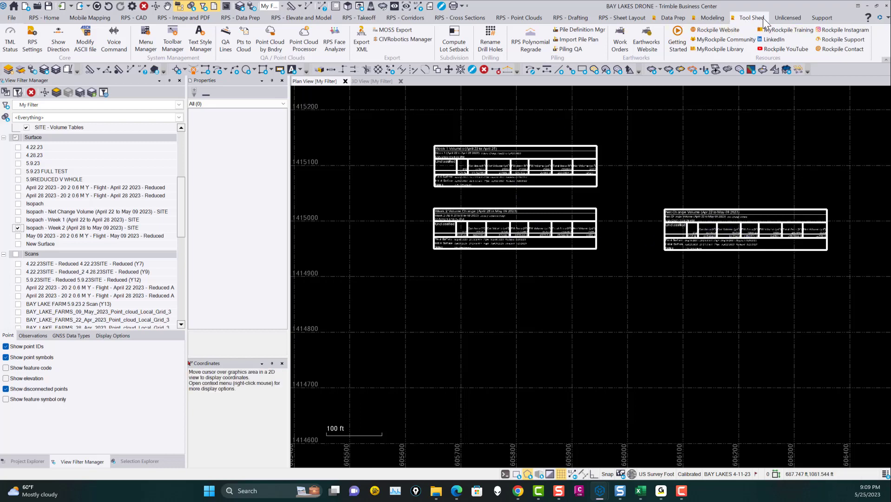
Step: Open the RPS Volumes Manager and read the last result of the Net Change Volume (April 22 to May 09 2023)
{"action": "left_click", "coordinate": [712, 18]}
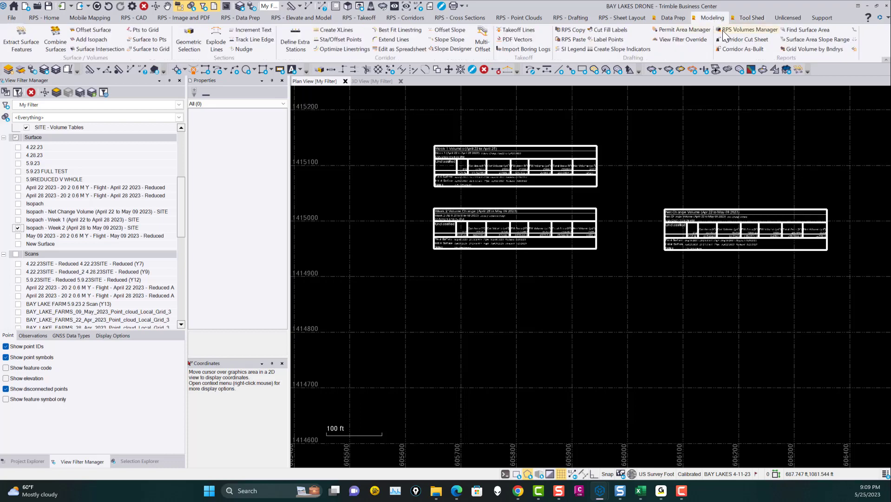
{"action": "left_click", "coordinate": [742, 30]}
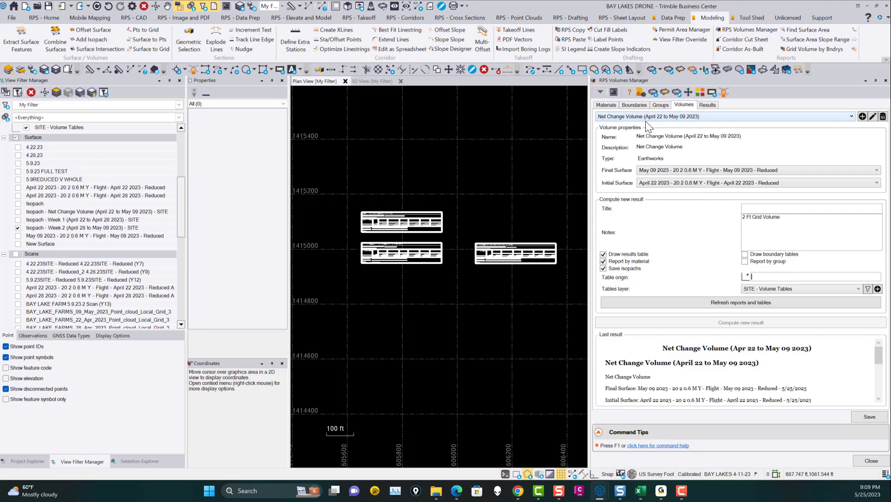
{"action": "scroll", "coordinate": [705, 343], "scroll_direction": "down", "scroll_amount": 5}
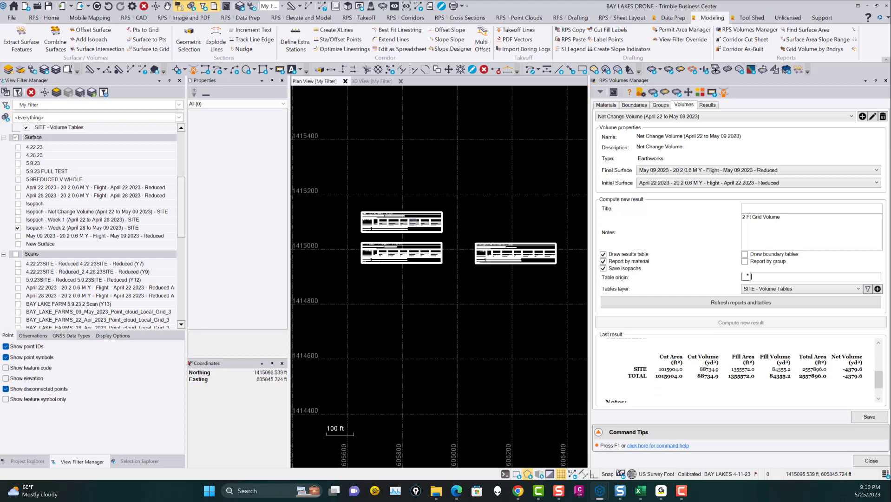
{"action": "scroll", "coordinate": [792, 383], "scroll_direction": "up", "scroll_amount": 1}
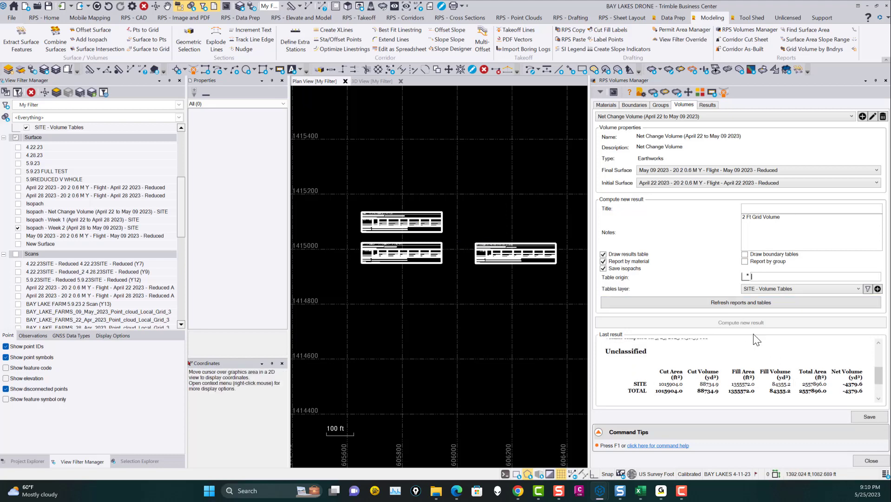
Step: Show the stored results for Net Change Volume (April 22 to May 09 2023) and read the volume report
{"action": "left_click", "coordinate": [707, 105]}
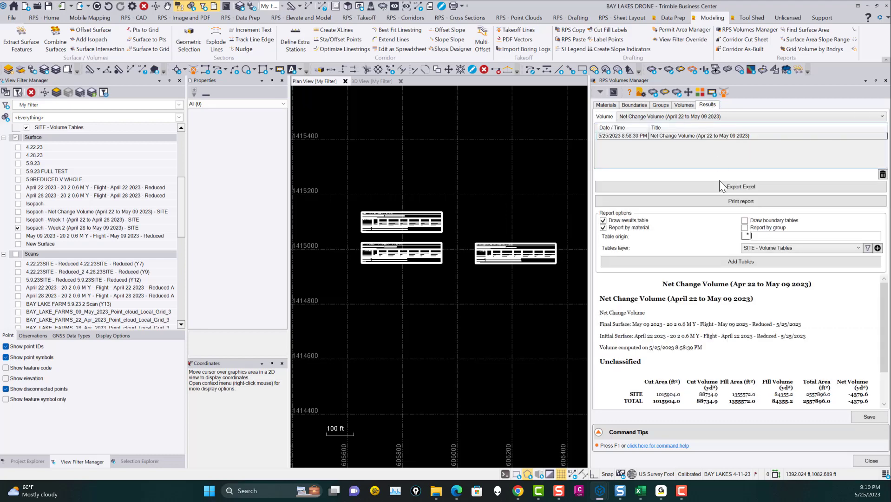
{"action": "left_click", "coordinate": [707, 116]}
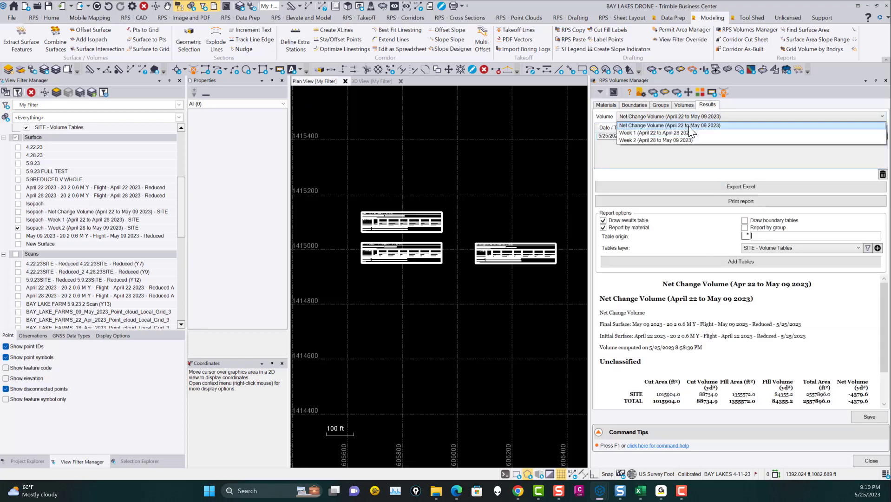
{"action": "left_click", "coordinate": [692, 125]}
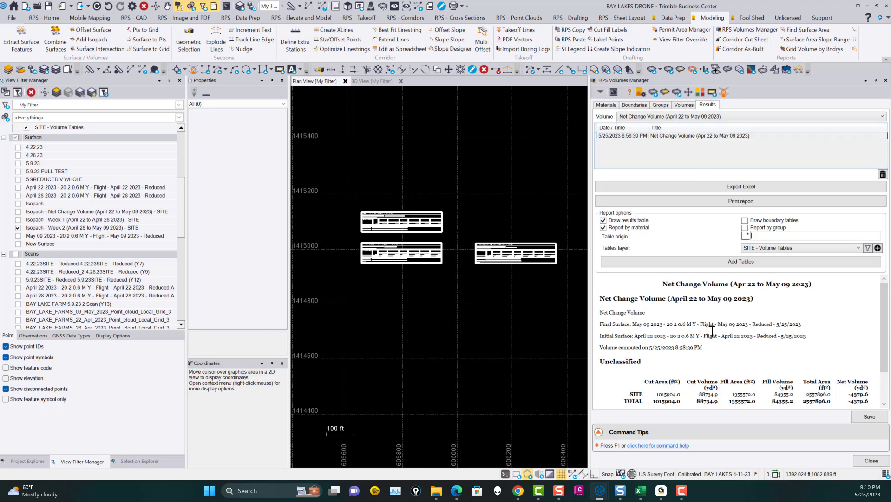
{"action": "scroll", "coordinate": [700, 355], "scroll_direction": "down", "scroll_amount": 1}
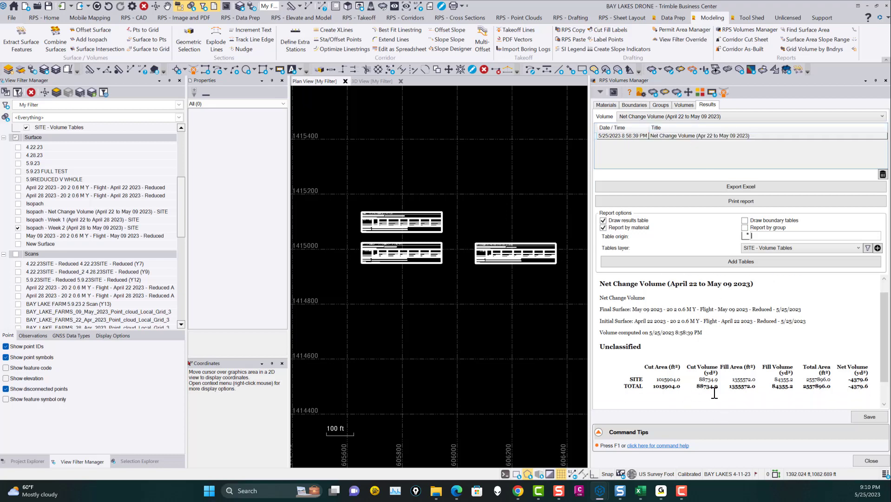
Step: Switch the results to Week 1 (April 22 to April 28 2023) and read its cut, fill and net volumes
{"action": "left_click", "coordinate": [687, 117]}
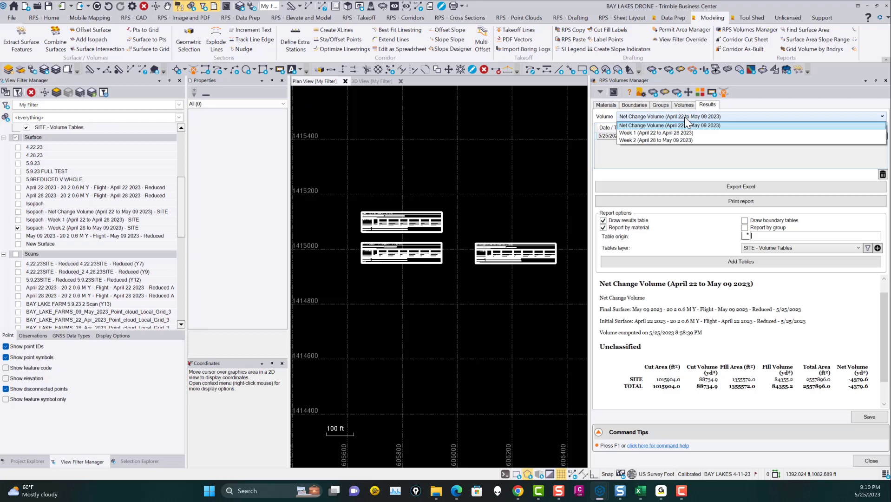
{"action": "left_click", "coordinate": [666, 134]}
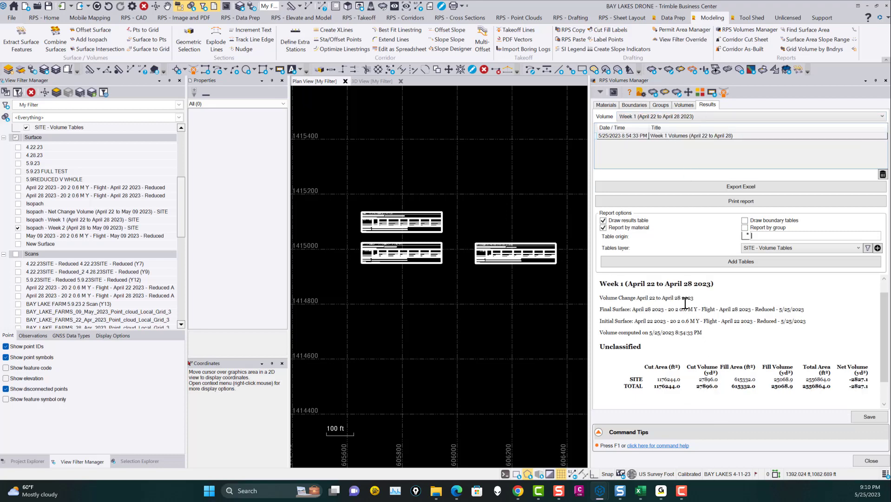
{"action": "scroll", "coordinate": [714, 389], "scroll_direction": "down", "scroll_amount": 1}
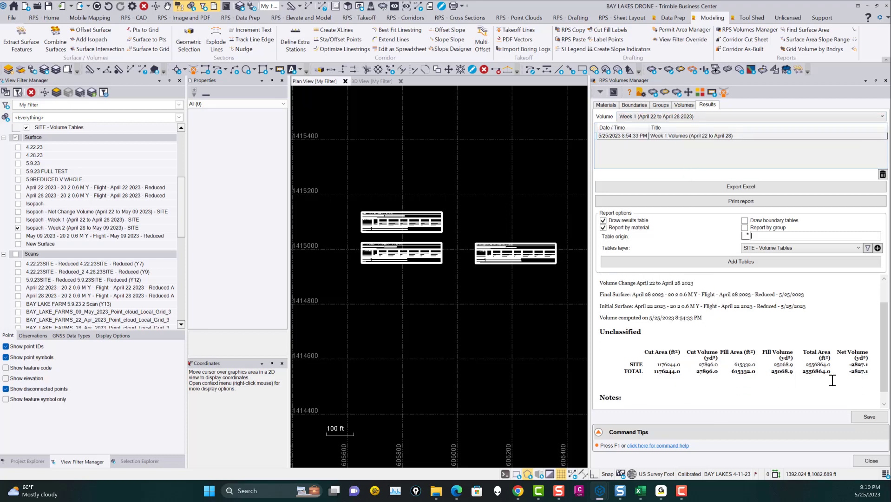
Step: Switch the results to Week 2 (April 28 to May 09 2023) and read its surfaces, volumes and notes
{"action": "left_click", "coordinate": [672, 118]}
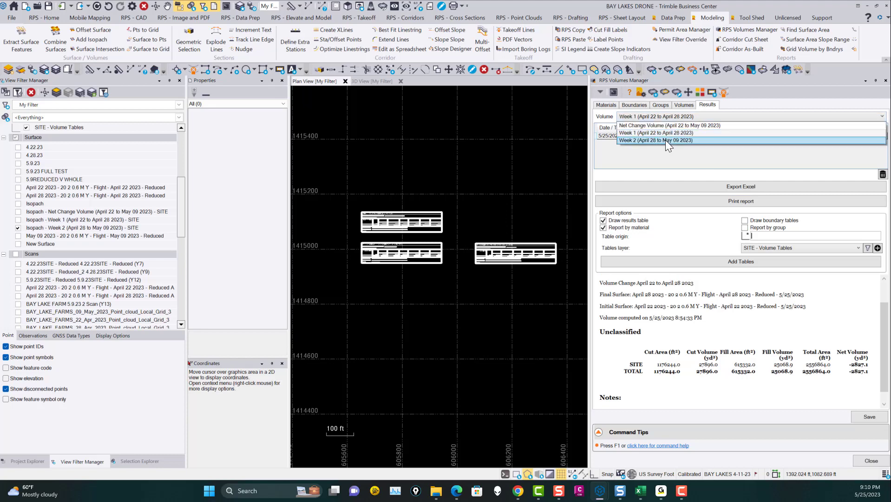
{"action": "left_click", "coordinate": [665, 140]}
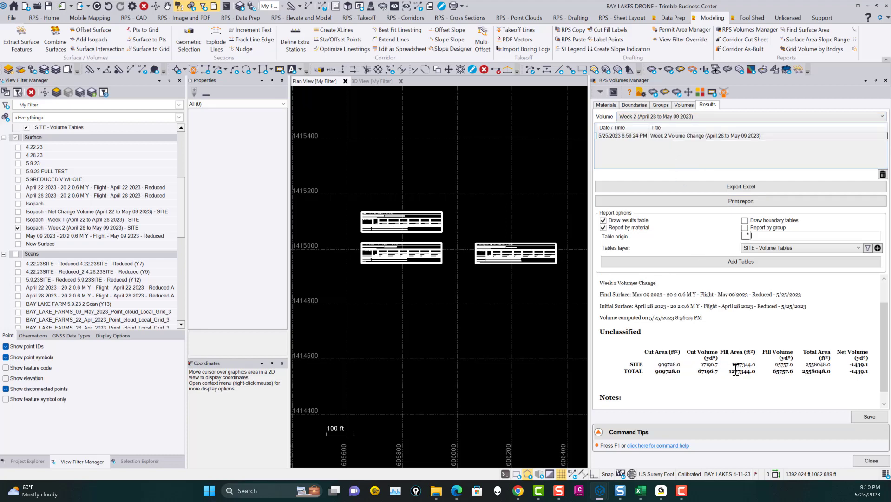
{"action": "scroll", "coordinate": [731, 378], "scroll_direction": "down", "scroll_amount": 2}
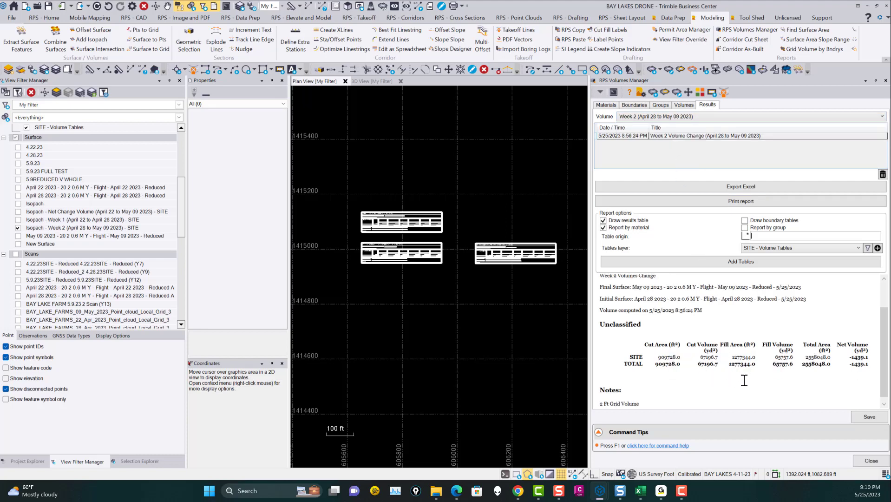
{"action": "left_click", "coordinate": [739, 138]}
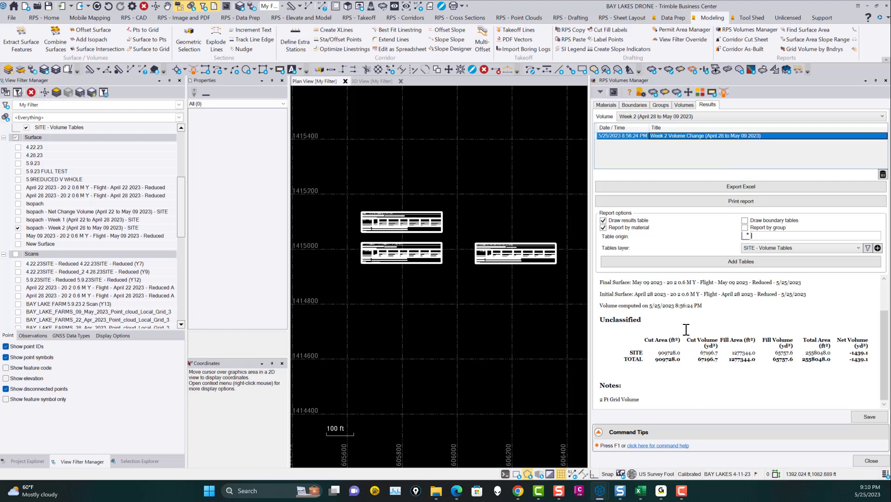
{"action": "right_click", "coordinate": [708, 341]}
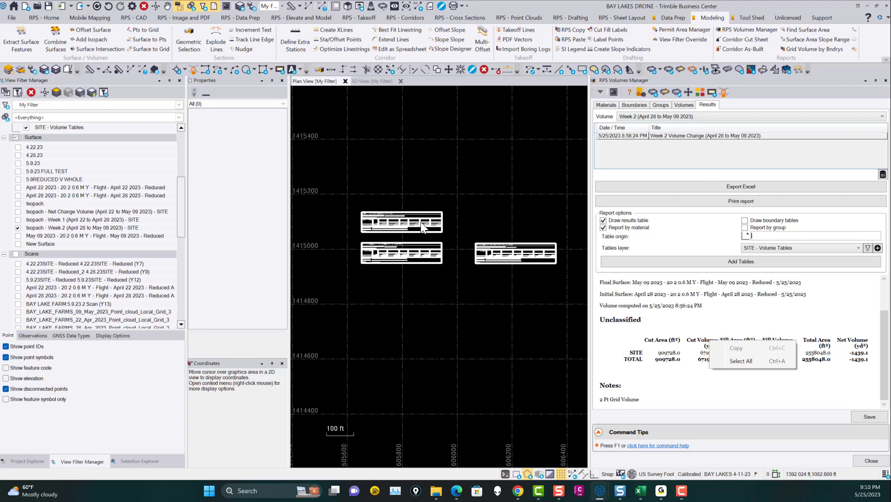
{"action": "left_click", "coordinate": [738, 398]}
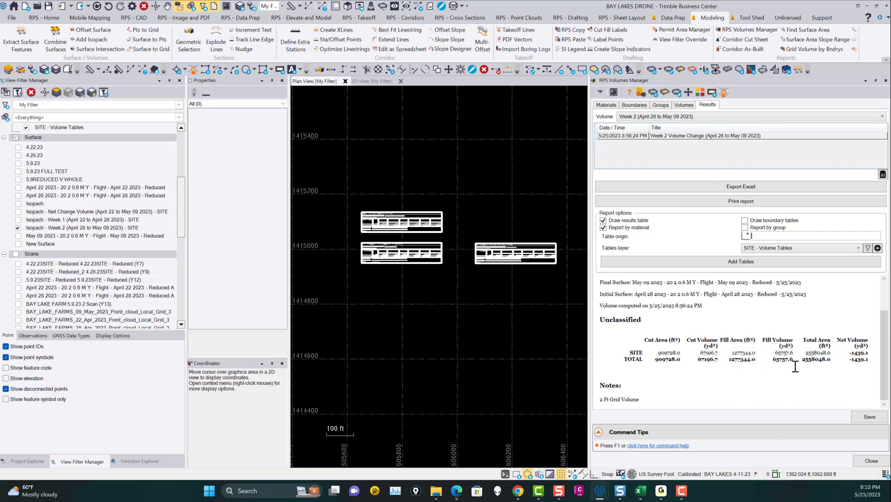
{"action": "scroll", "coordinate": [784, 365], "scroll_direction": "up", "scroll_amount": 2}
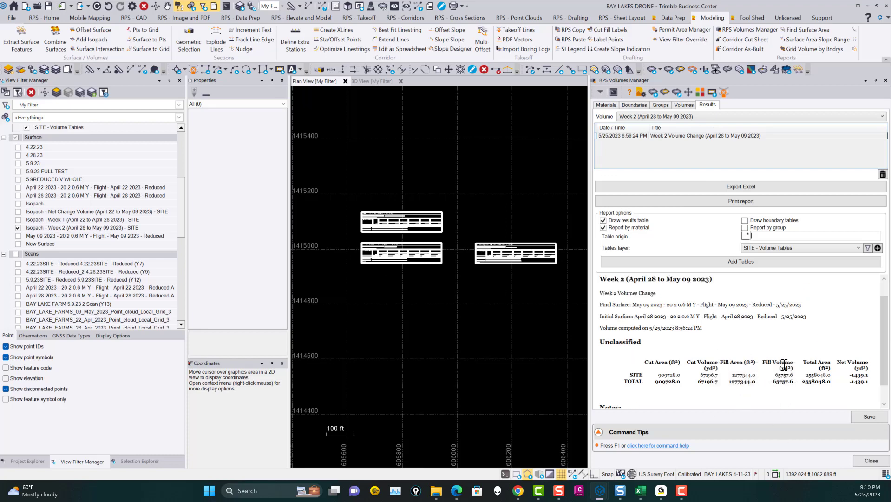
Step: Examine the Week 2 isopach over the whole site together with the volume tables in the plan view
{"action": "scroll", "coordinate": [773, 355], "scroll_direction": "up", "scroll_amount": 1}
{"action": "scroll", "coordinate": [507, 255], "scroll_direction": "down", "scroll_amount": 5}
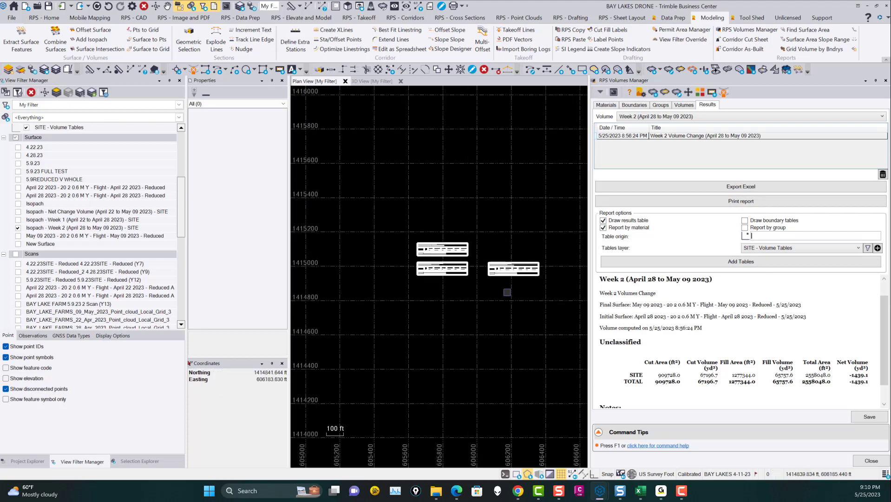
{"action": "scroll", "coordinate": [484, 248], "scroll_direction": "down", "scroll_amount": 4}
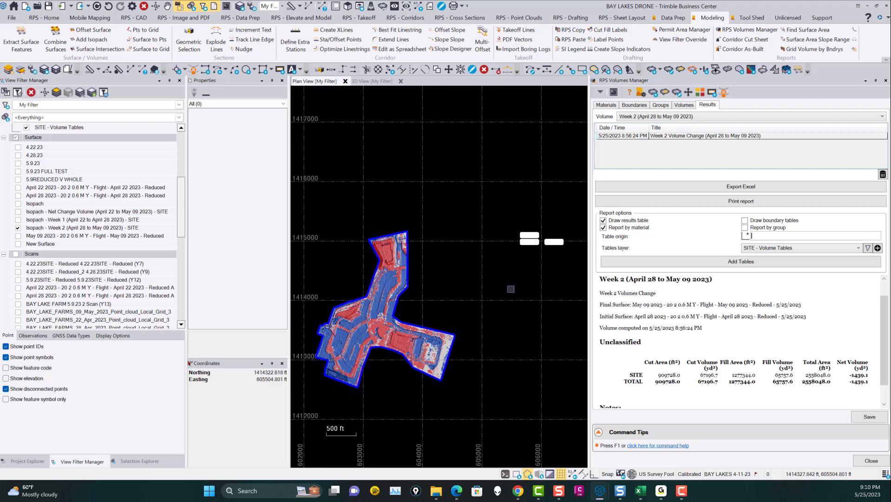
{"action": "middle_click_drag", "start_coordinate": [545, 281], "coordinate": [490, 274]}
{"action": "scroll", "coordinate": [509, 250], "scroll_direction": "down", "scroll_amount": 1}
{"action": "scroll", "coordinate": [513, 262], "scroll_direction": "up", "scroll_amount": 1}
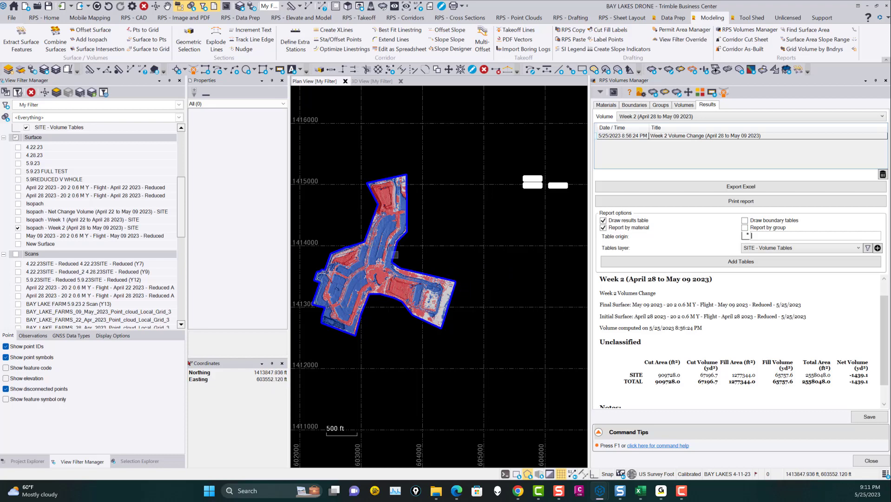
{"action": "middle_click_drag", "start_coordinate": [402, 245], "coordinate": [463, 238]}
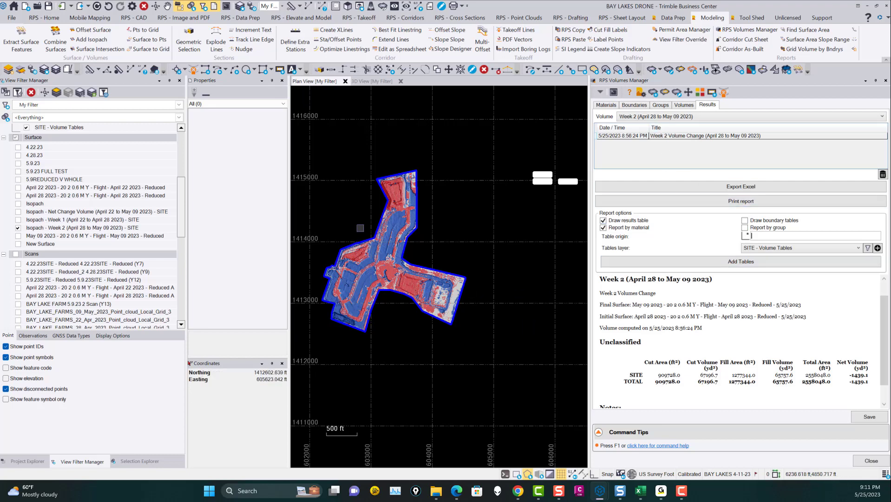
Step: Inspect the Week 1 and Week 2 volume tables up close, and bring the site and all tables back into view
{"action": "scroll", "coordinate": [555, 194], "scroll_direction": "up", "scroll_amount": 10}
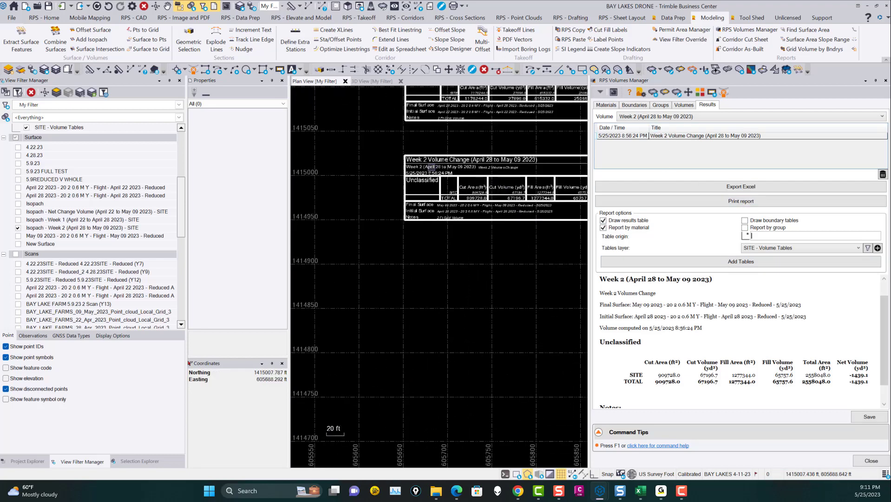
{"action": "scroll", "coordinate": [424, 233], "scroll_direction": "down", "scroll_amount": 12}
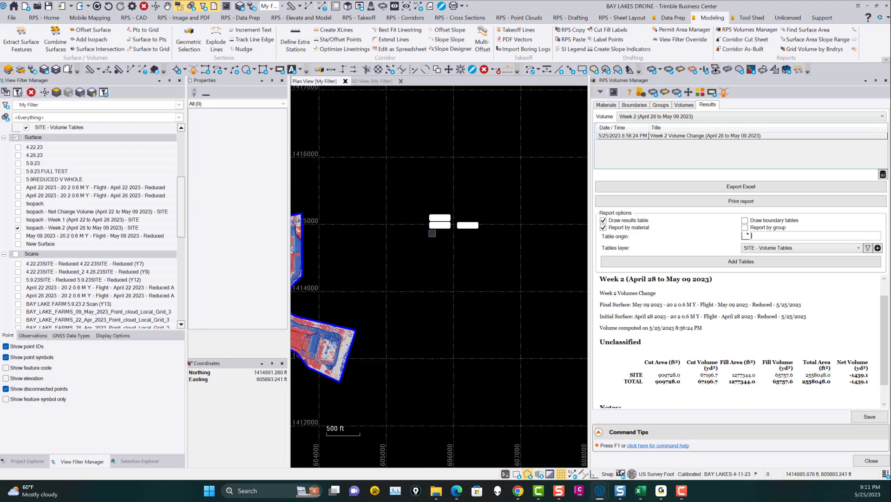
{"action": "middle_click_drag", "start_coordinate": [426, 255], "coordinate": [495, 208]}
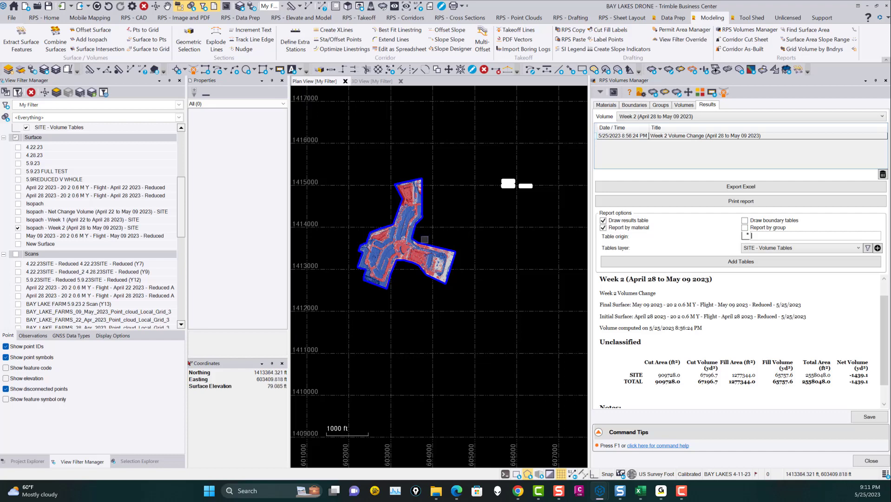
{"action": "scroll", "coordinate": [510, 180], "scroll_direction": "up", "scroll_amount": 3}
{"action": "scroll", "coordinate": [508, 185], "scroll_direction": "up", "scroll_amount": 3}
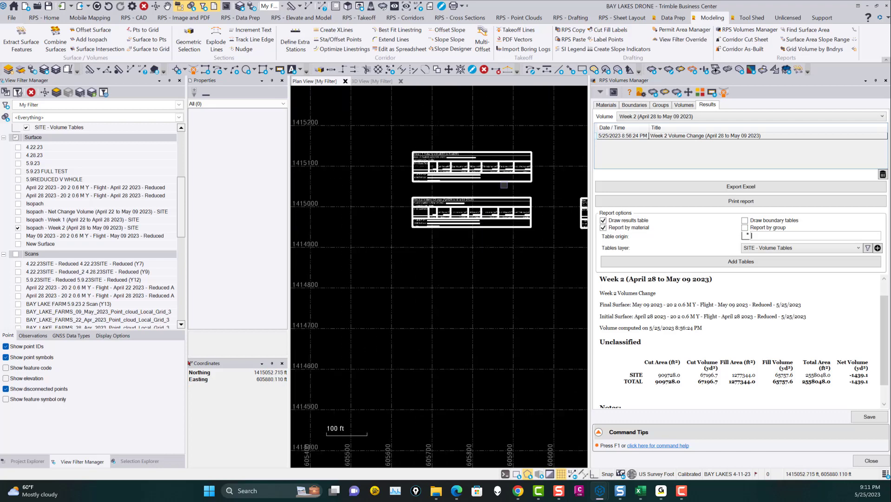
{"action": "scroll", "coordinate": [485, 179], "scroll_direction": "down", "scroll_amount": 8}
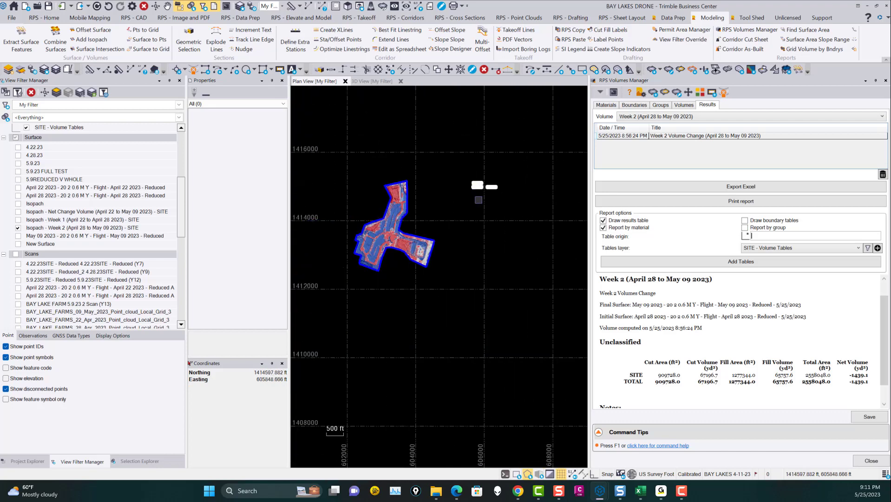
{"action": "middle_click_drag", "start_coordinate": [492, 220], "coordinate": [486, 236]}
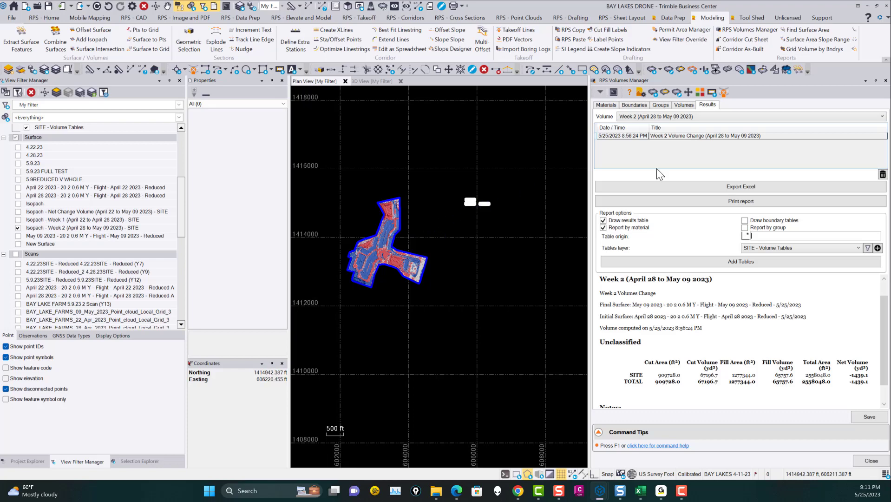
Step: Check the calculation method options, grid size and boundary groups in the Week 2 volume definition, leaving it without changes
{"action": "left_click", "coordinate": [731, 136]}
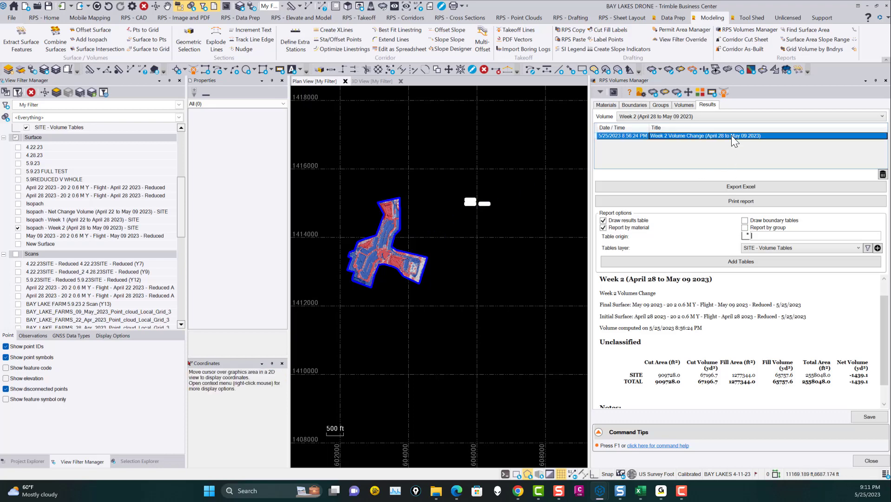
{"action": "left_click", "coordinate": [675, 104]}
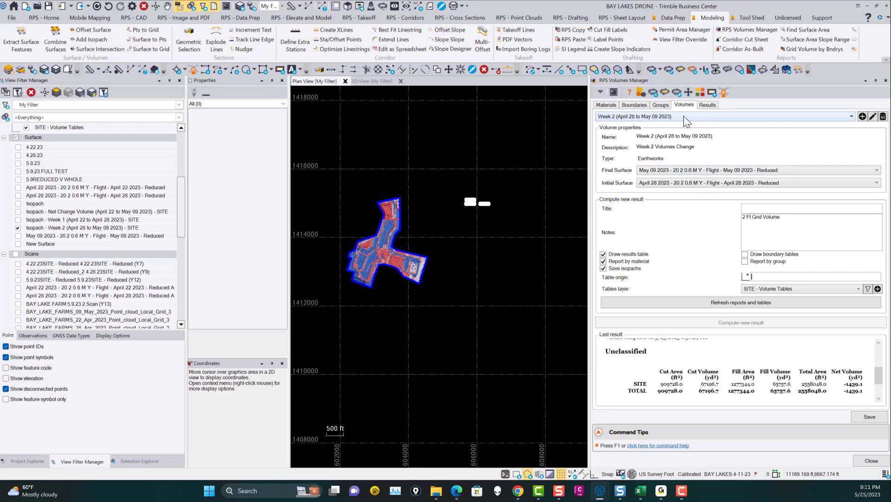
{"action": "left_click", "coordinate": [872, 116]}
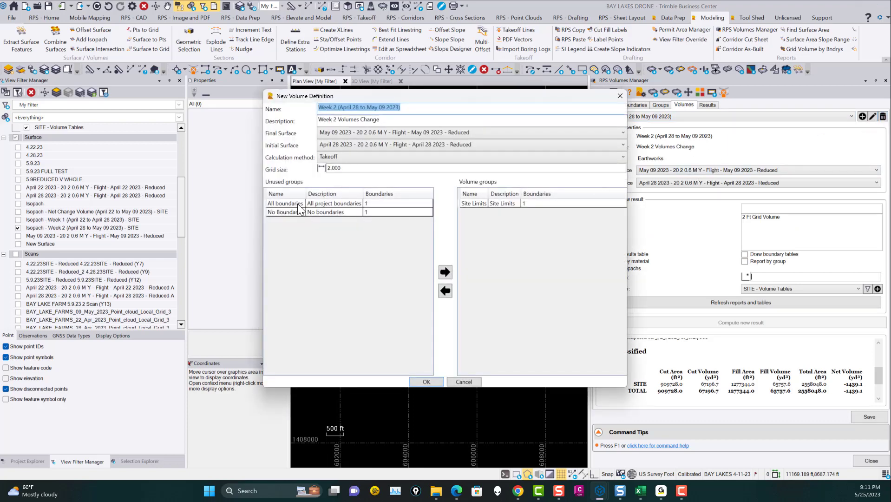
{"action": "left_click", "coordinate": [350, 156]}
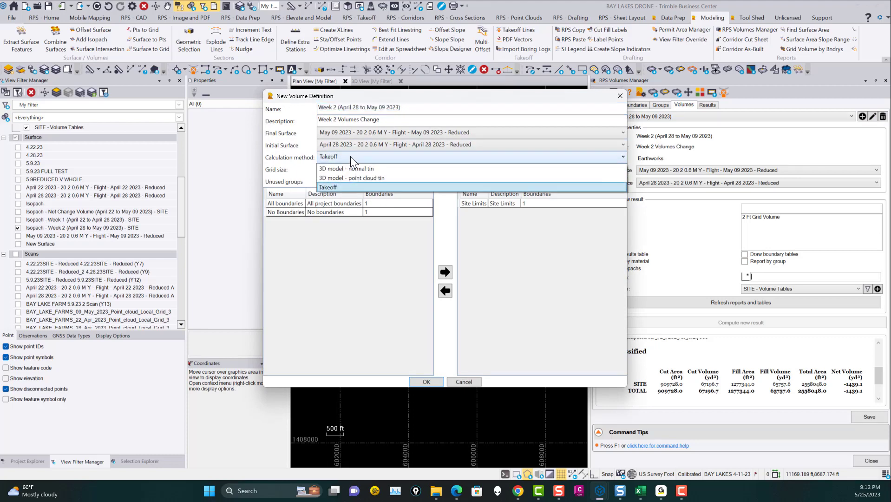
{"action": "left_click", "coordinate": [350, 156]}
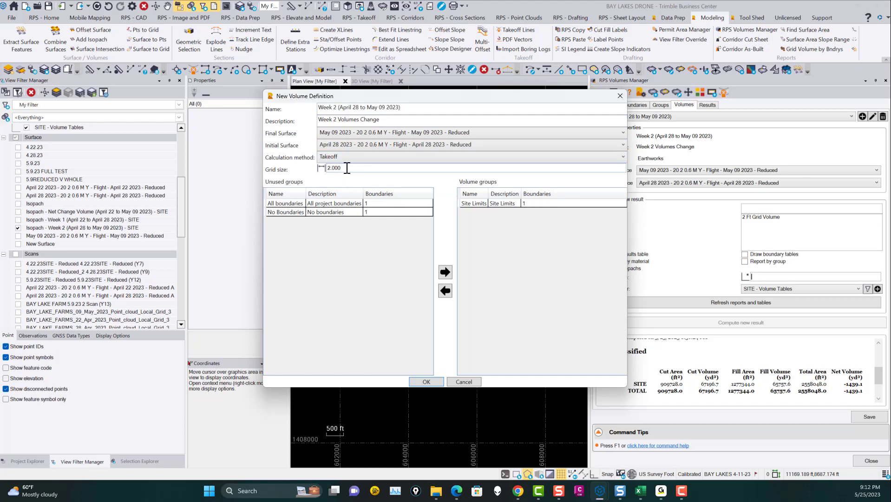
{"action": "left_click", "coordinate": [465, 380]}
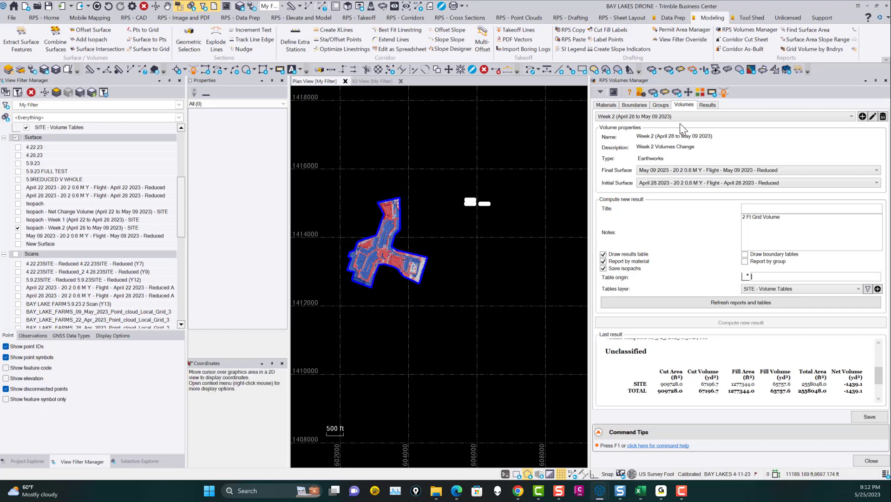
Step: Review the boundary and group definitions, and compare the Week 2 volume setup with its stored results, reading the last result down to its notes
{"action": "left_click", "coordinate": [635, 105]}
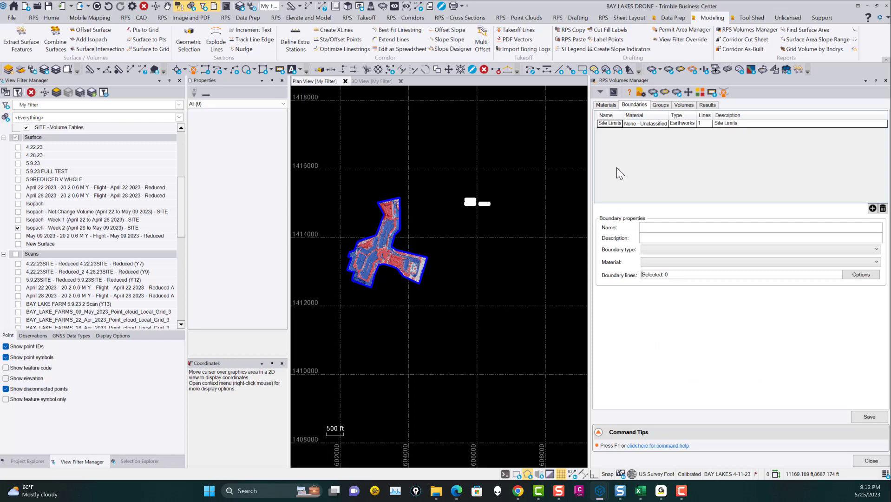
{"action": "left_click", "coordinate": [662, 105]}
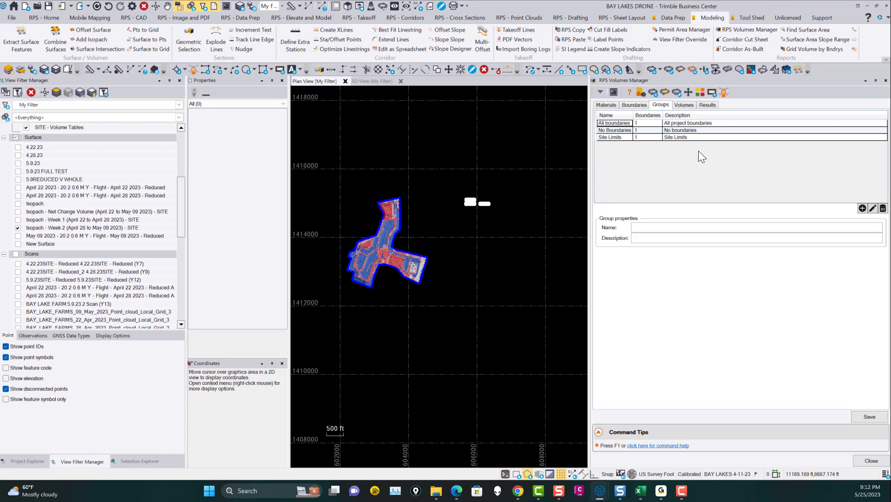
{"action": "left_click", "coordinate": [685, 106]}
{"action": "left_click", "coordinate": [708, 105]}
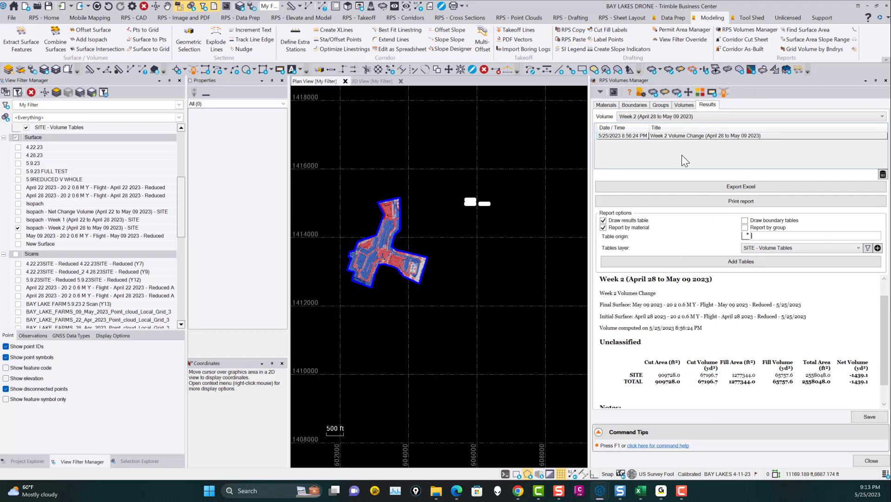
{"action": "left_click", "coordinate": [692, 105]}
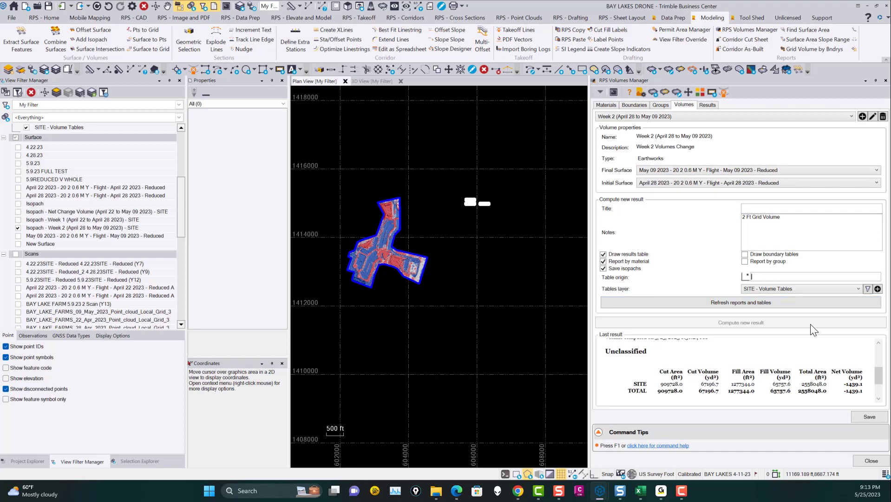
{"action": "left_click", "coordinate": [708, 105]}
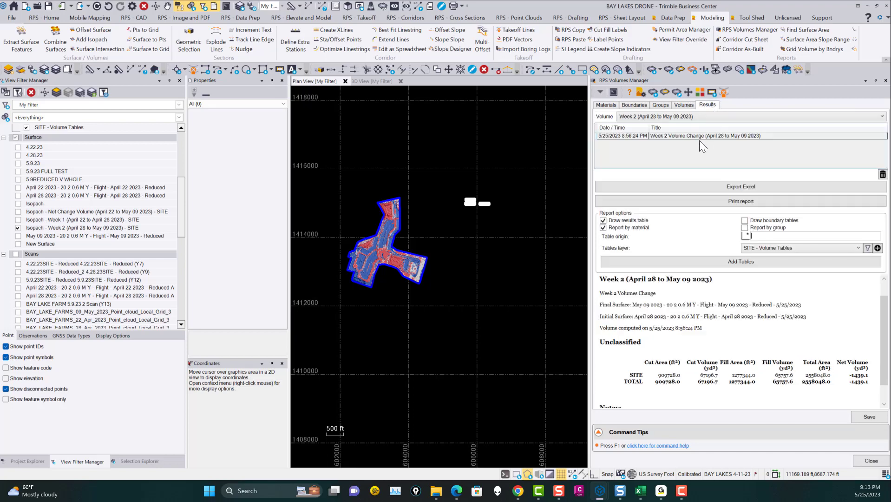
{"action": "left_click", "coordinate": [684, 106]}
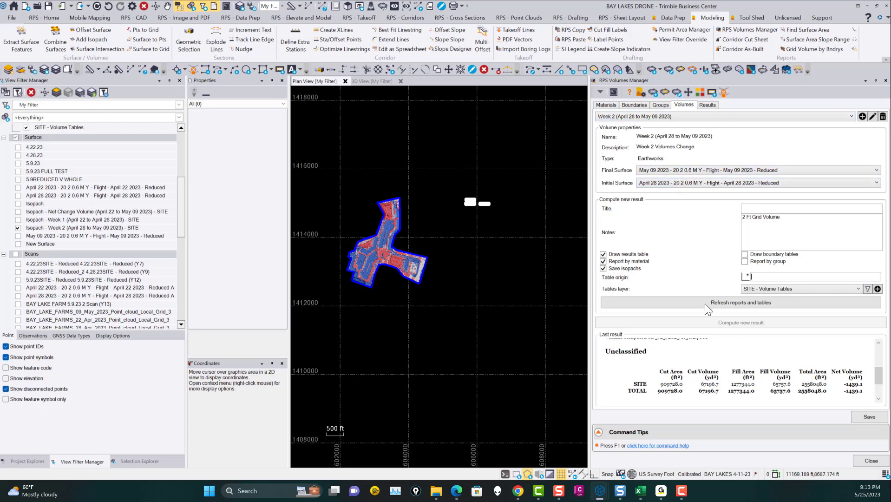
{"action": "left_click_drag", "start_coordinate": [878, 374], "coordinate": [871, 393]}
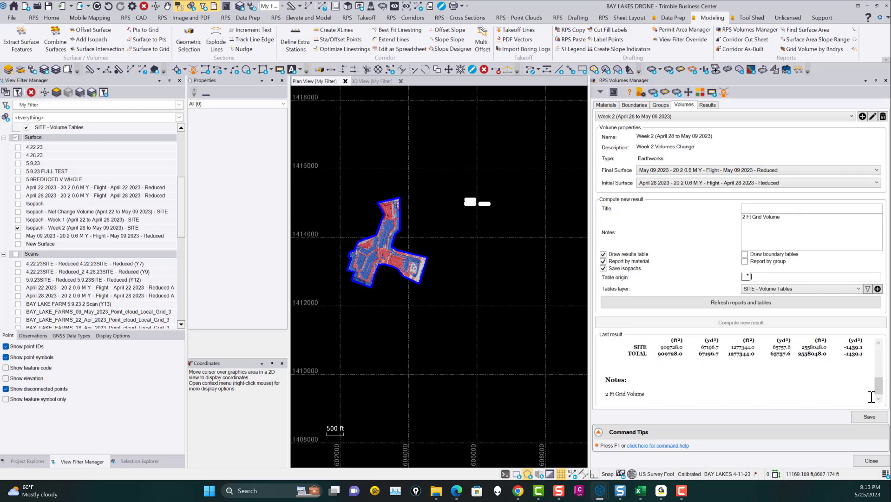